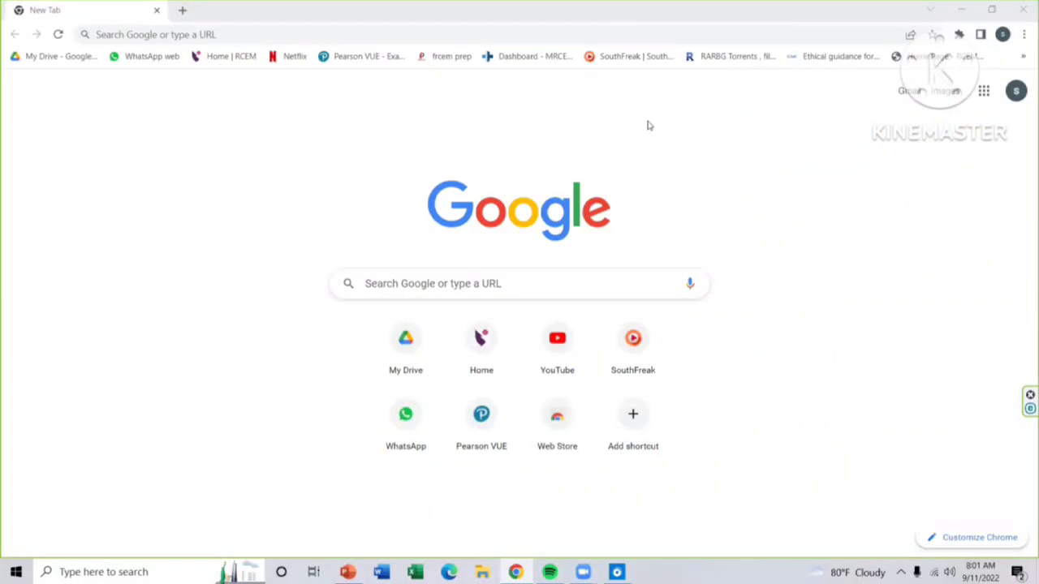
# Step: Go to RCEM.AC.UK in Chrome to load the Royal College of Emergency Medicine home page
pyautogui.click(267, 33)
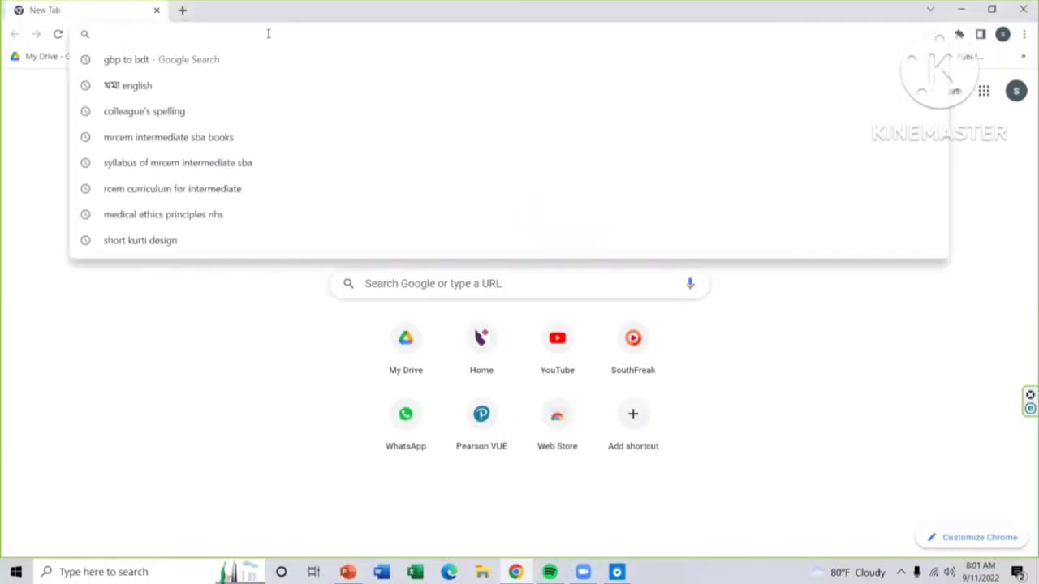
pyautogui.write('RC')
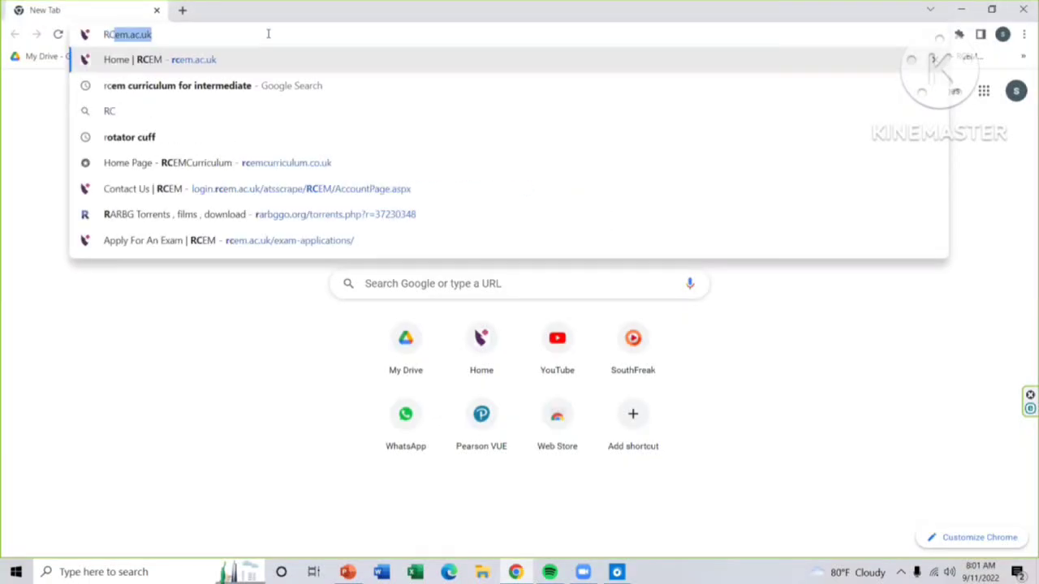
pyautogui.write('EM.A')
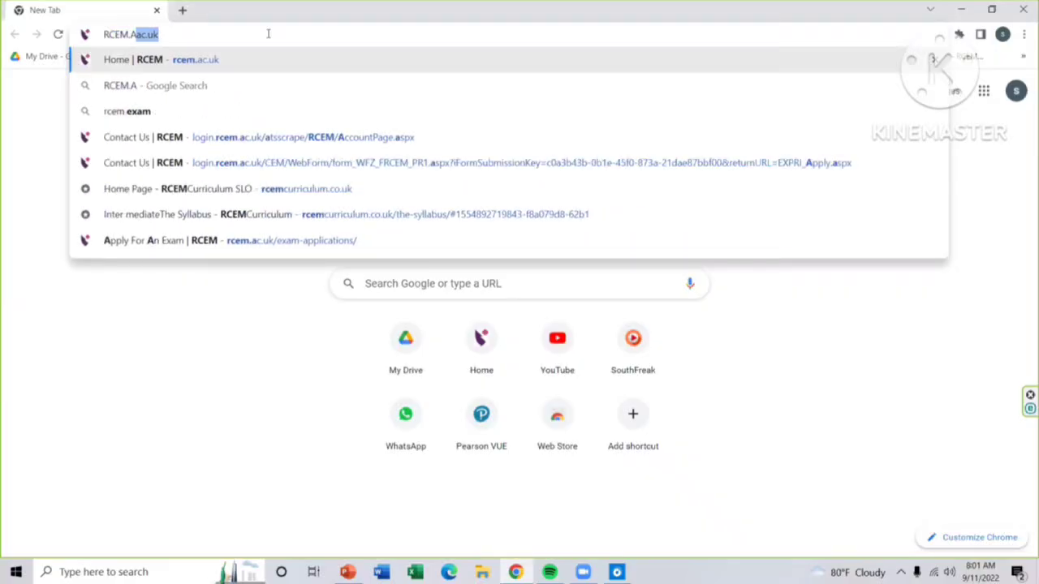
pyautogui.write('C.UK')
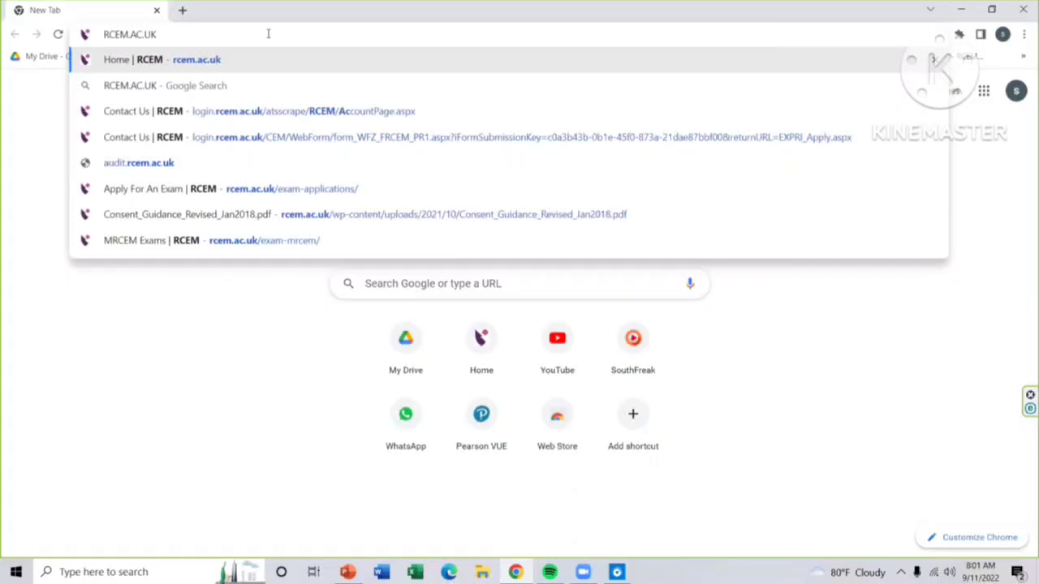
pyautogui.press('Return')
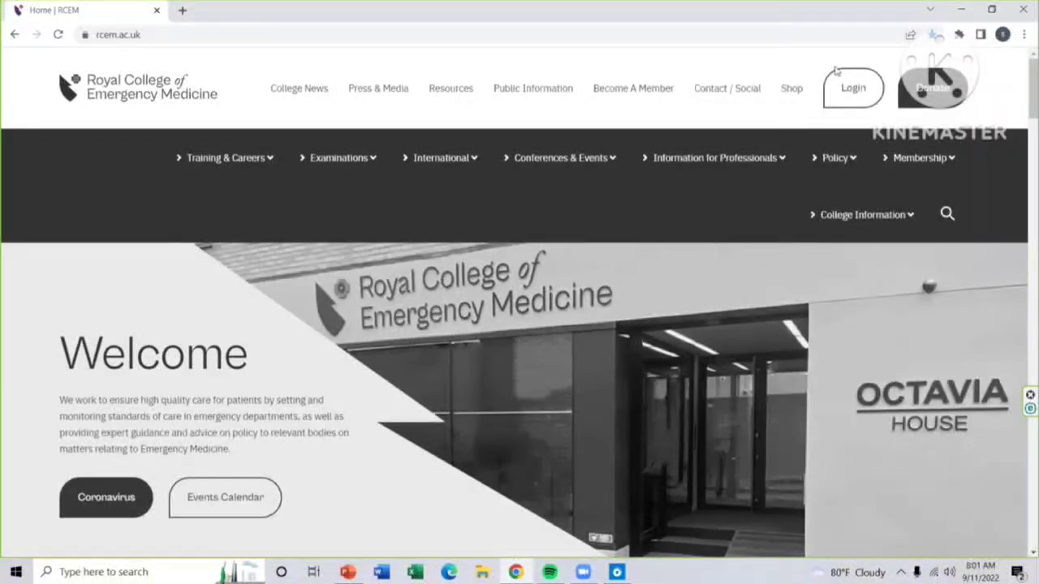
# Step: Open the Login page from the RCEM home page header and scroll down its Sign In form
pyautogui.click(874, 96)
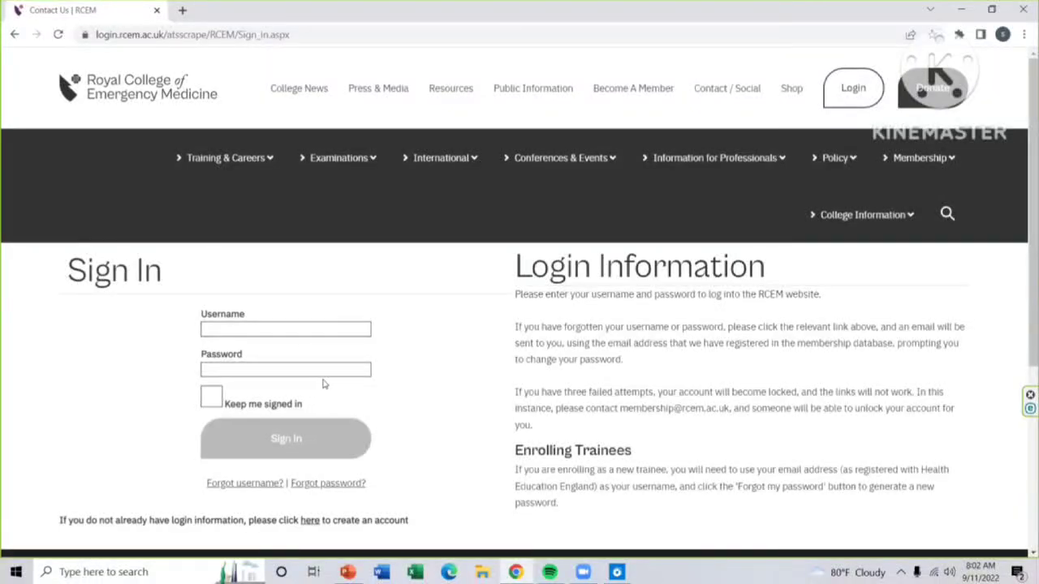
pyautogui.scroll(-3, 408, 359)
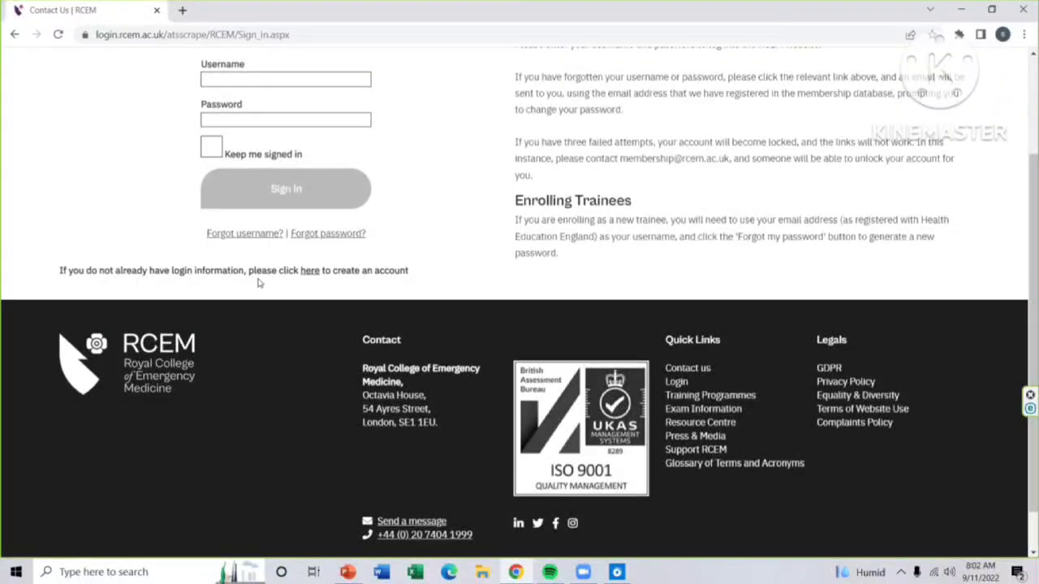
# Step: Open the Create a new account form and scroll through its registration fields
pyautogui.click(314, 273)
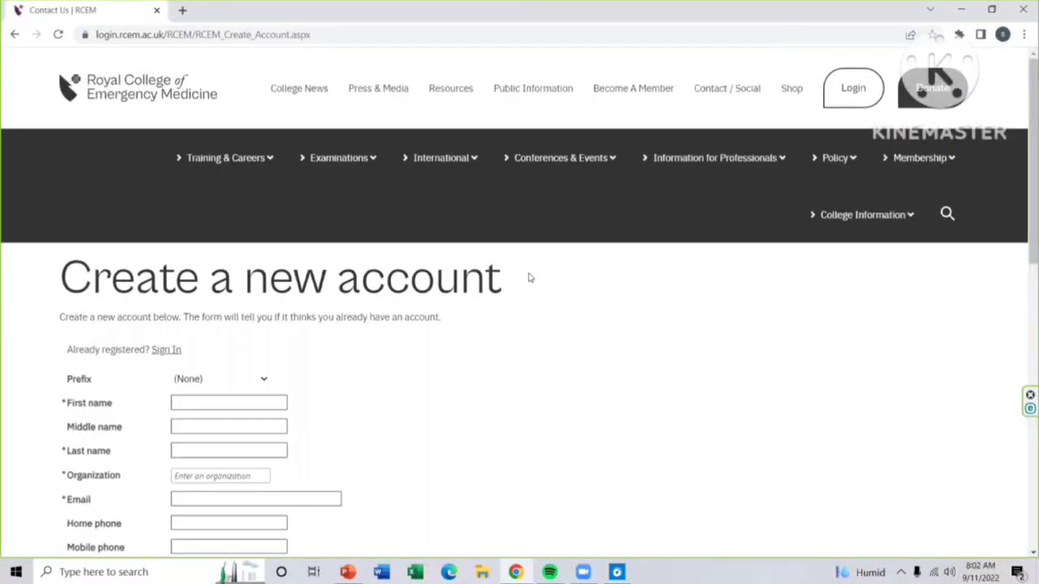
pyautogui.scroll(-1, 534, 280)
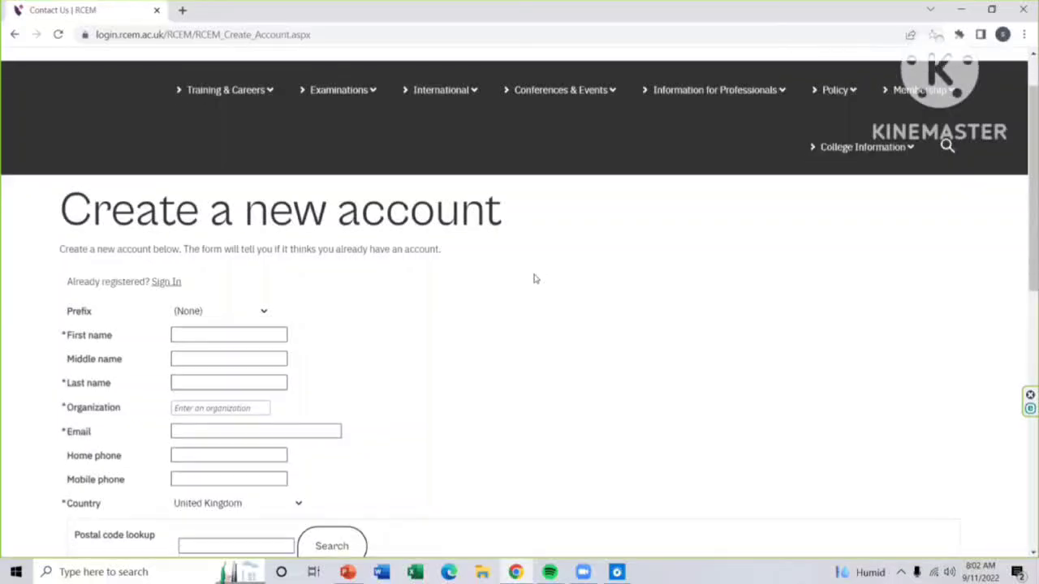
pyautogui.scroll(-3, 535, 273)
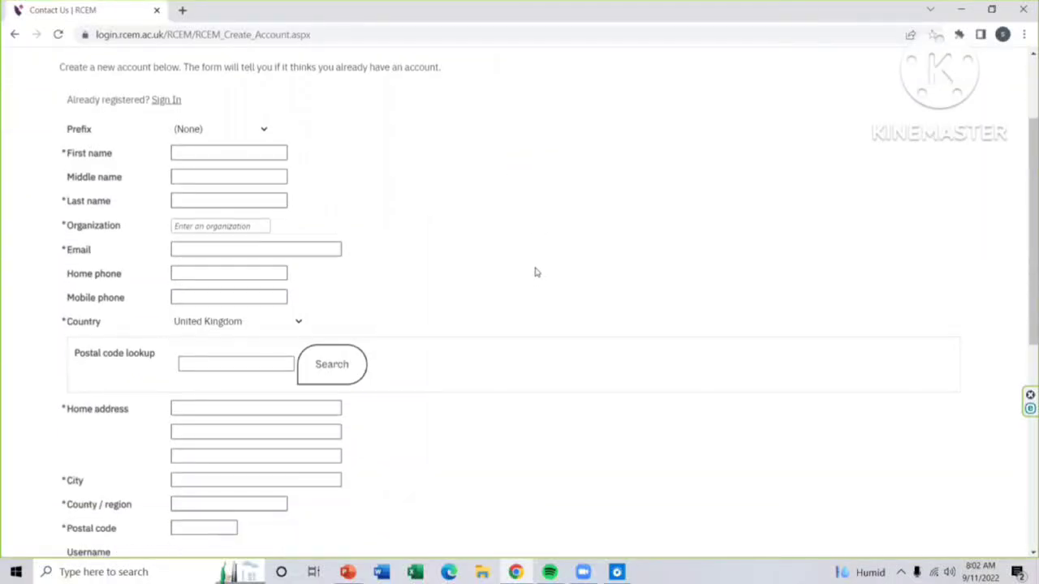
pyautogui.scroll(4, 535, 273)
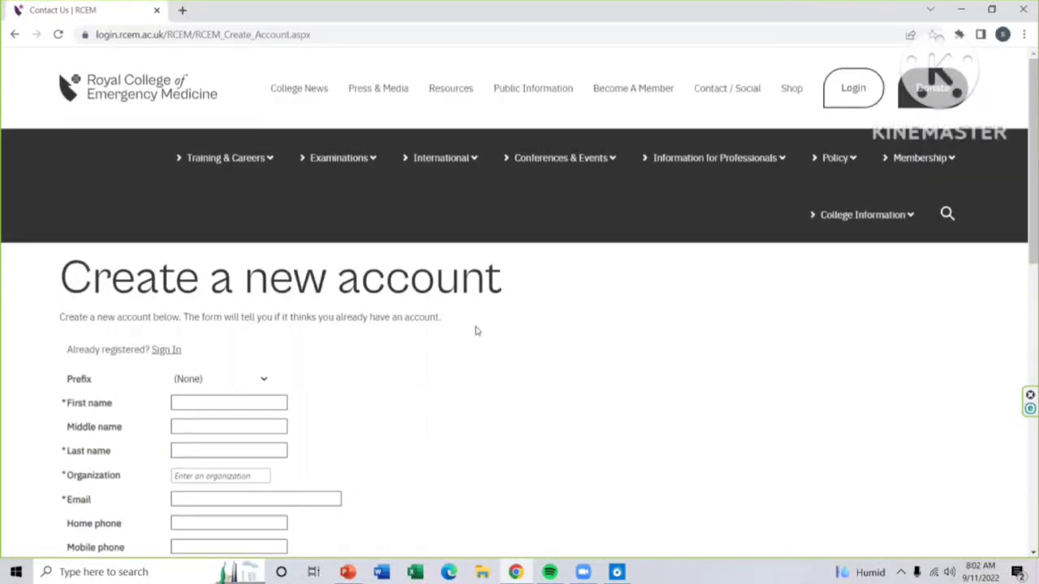
pyautogui.scroll(-1, 476, 331)
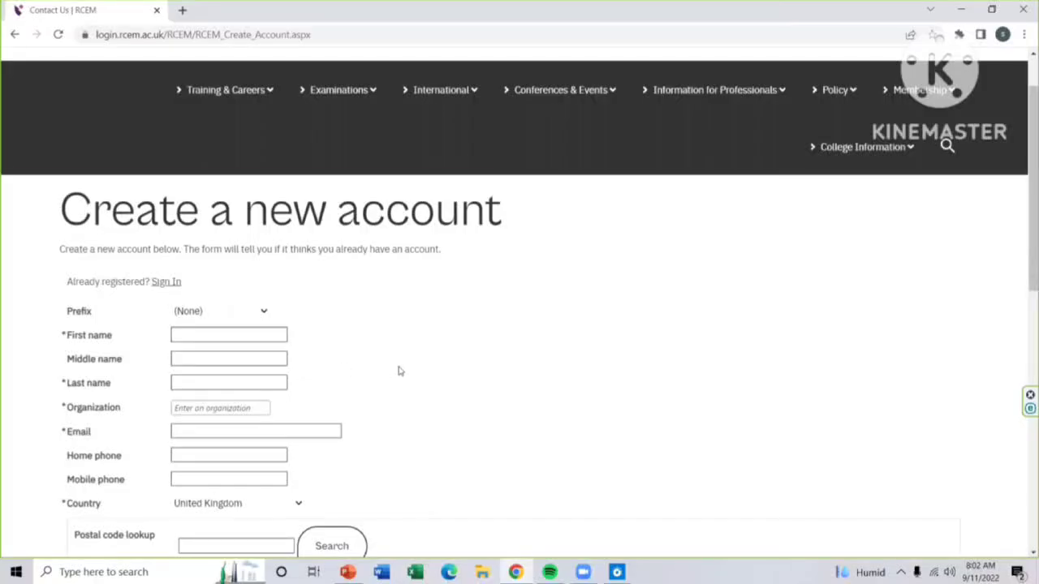
pyautogui.scroll(-2, 398, 367)
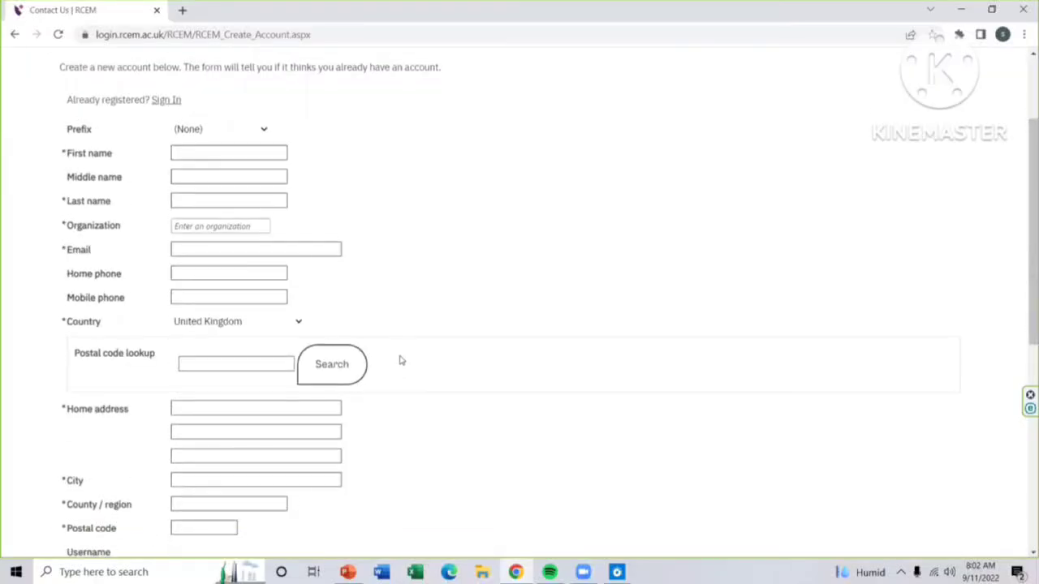
# Step: Leave the Organization field empty after removing a stray 'U', then review the remaining fields
pyautogui.click(218, 226)
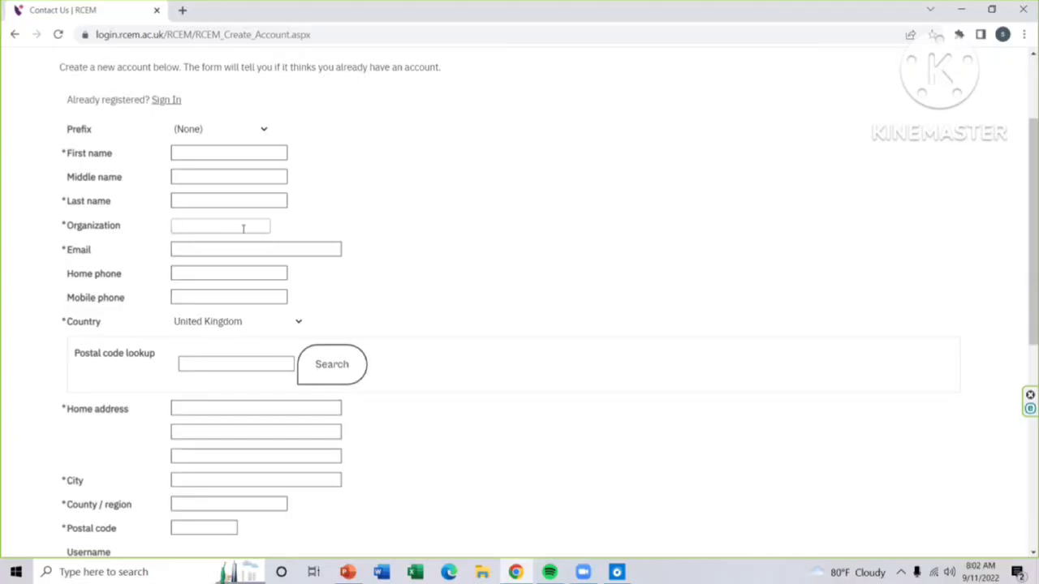
pyautogui.write('U')
pyautogui.press('BackSpace')
pyautogui.click(297, 327)
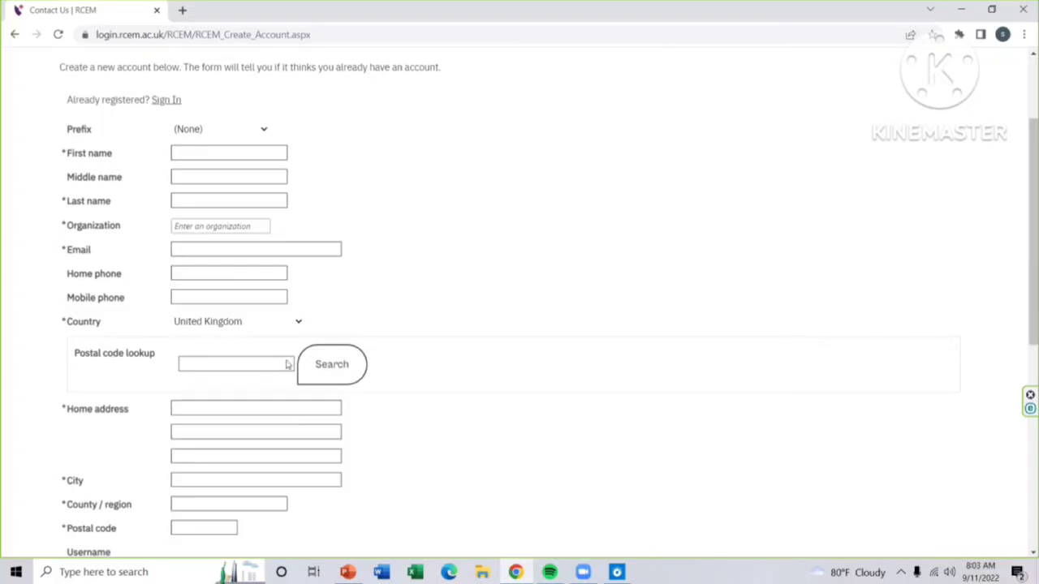
pyautogui.scroll(-2, 704, 381)
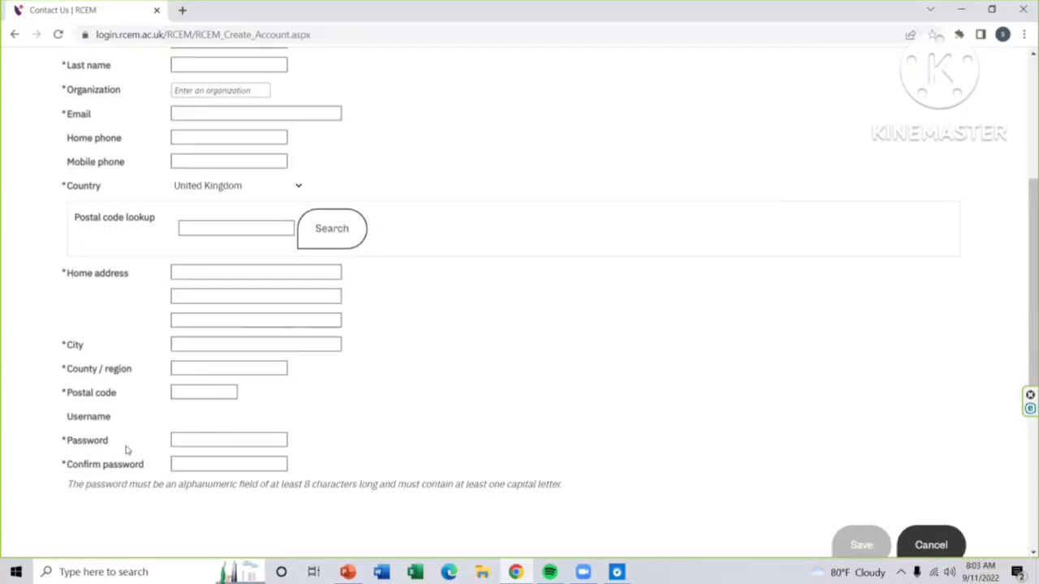
pyautogui.scroll(-1, 422, 404)
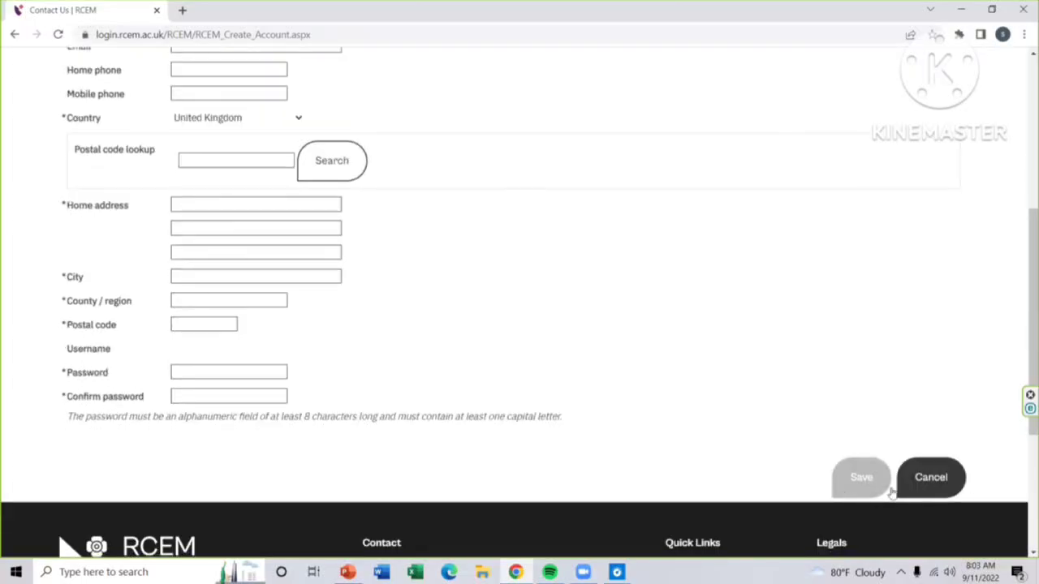
pyautogui.scroll(6, 761, 253)
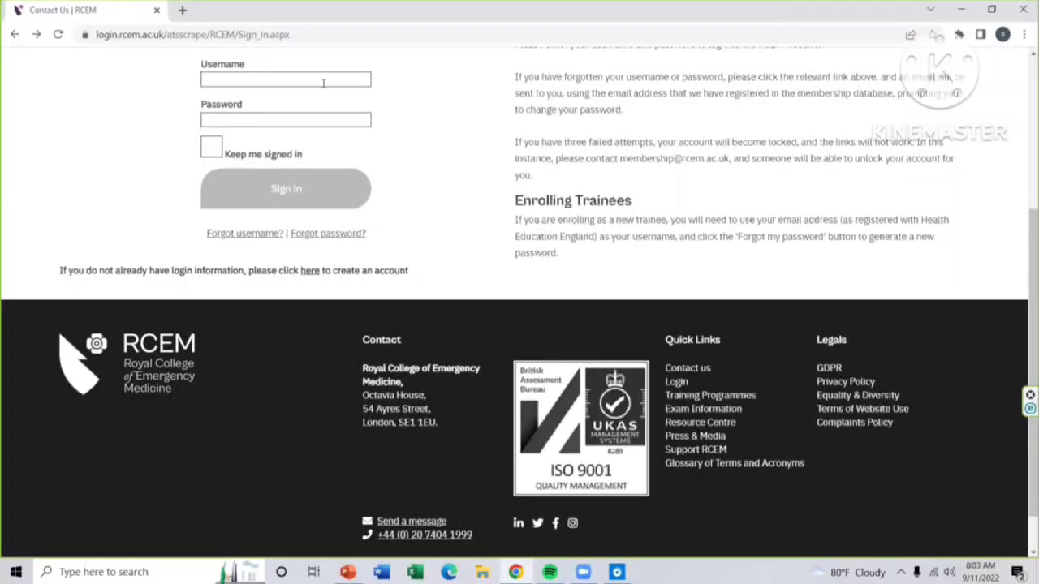
# Step: Sign in with the account's e-mail username and password
pyautogui.click(322, 81)
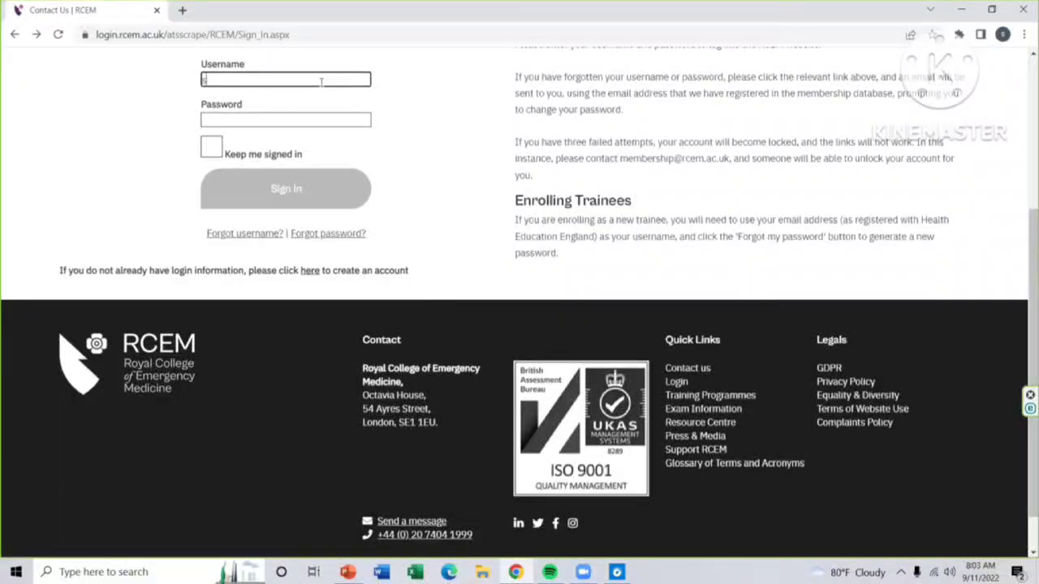
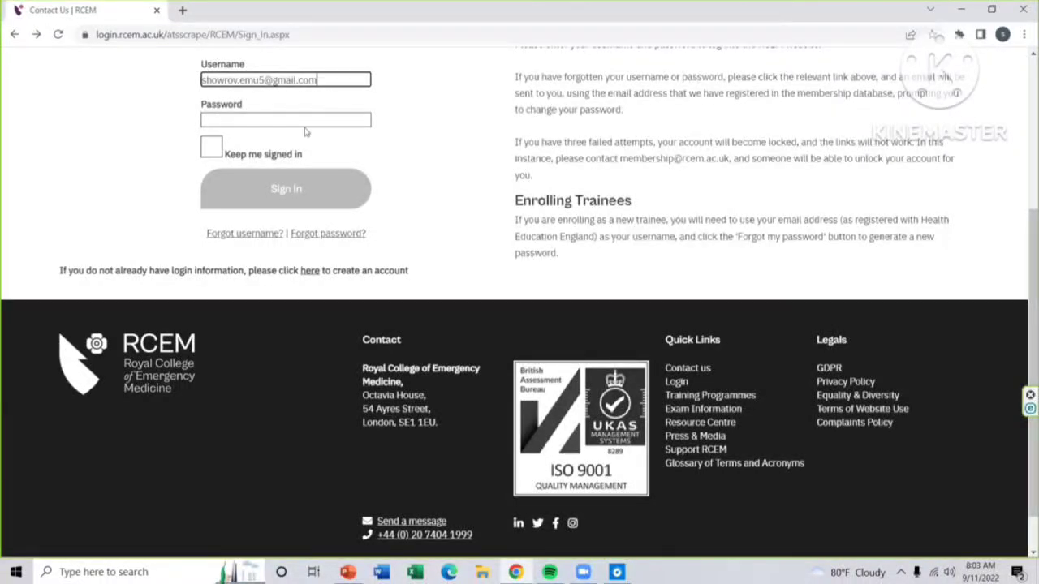
pyautogui.click(305, 121)
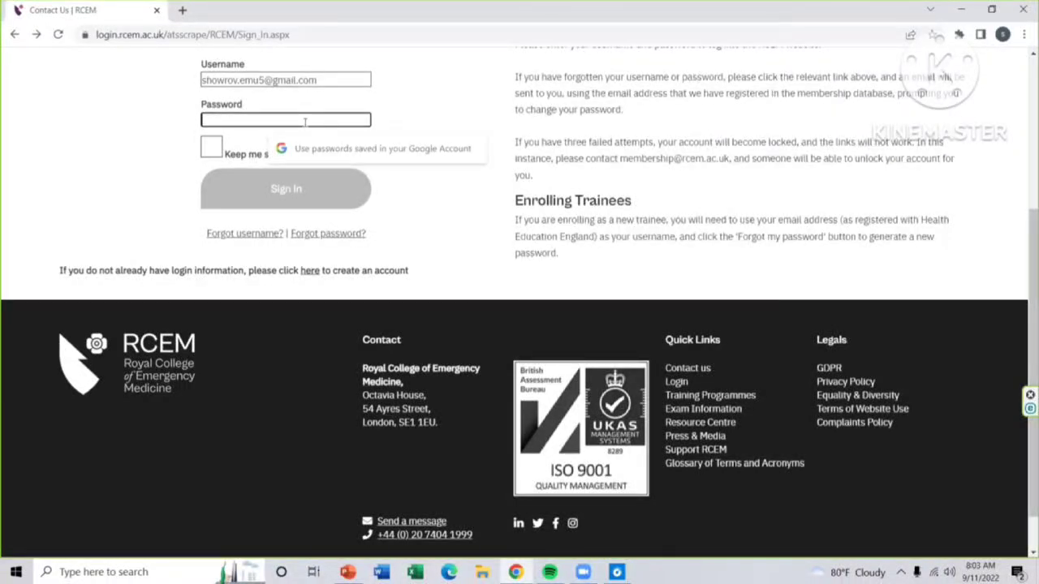
pyautogui.write('••')
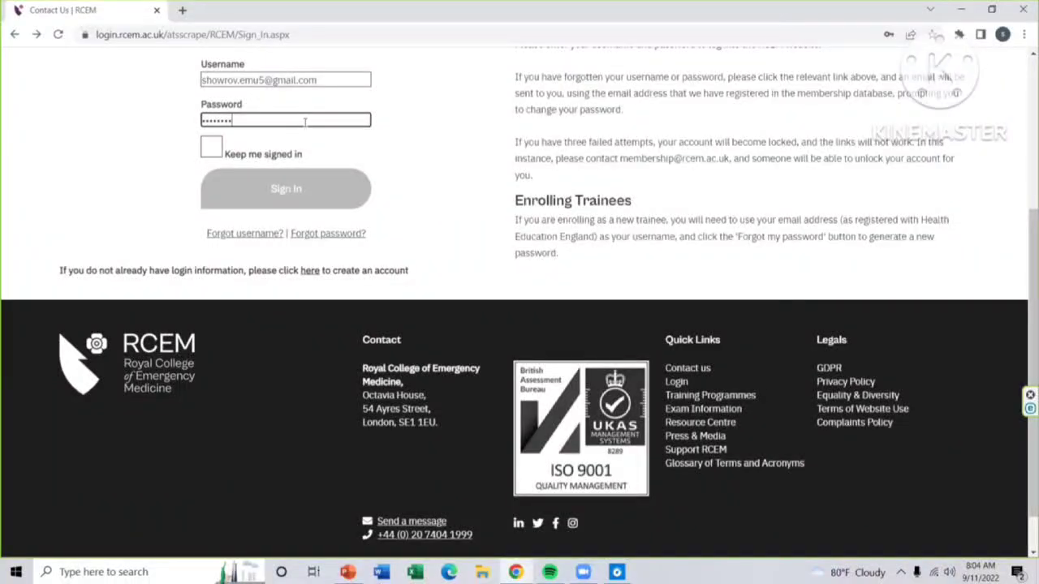
pyautogui.click(324, 191)
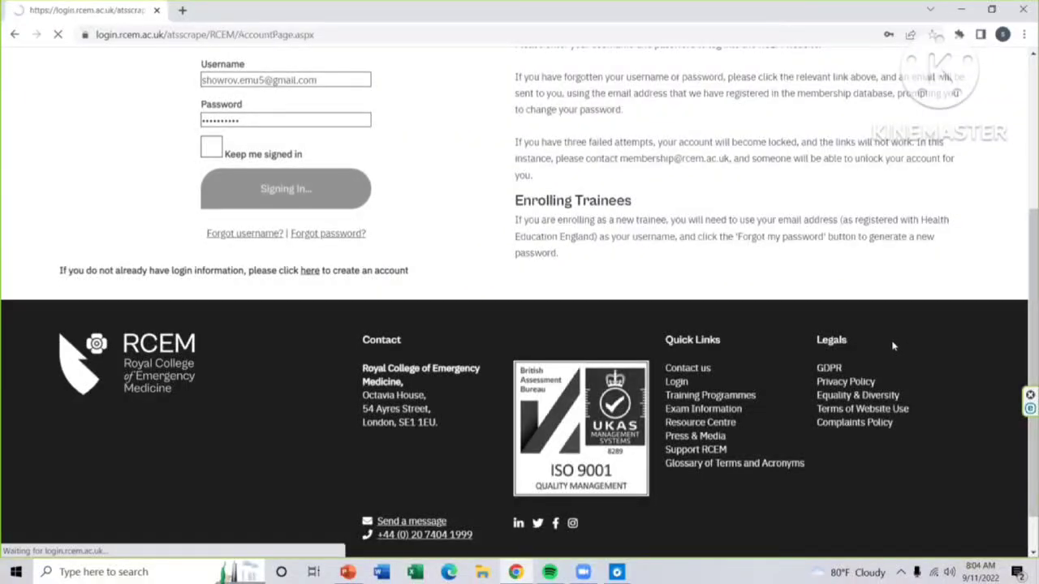
pyautogui.scroll(-1, 952, 315)
pyautogui.scroll(-2, 952, 316)
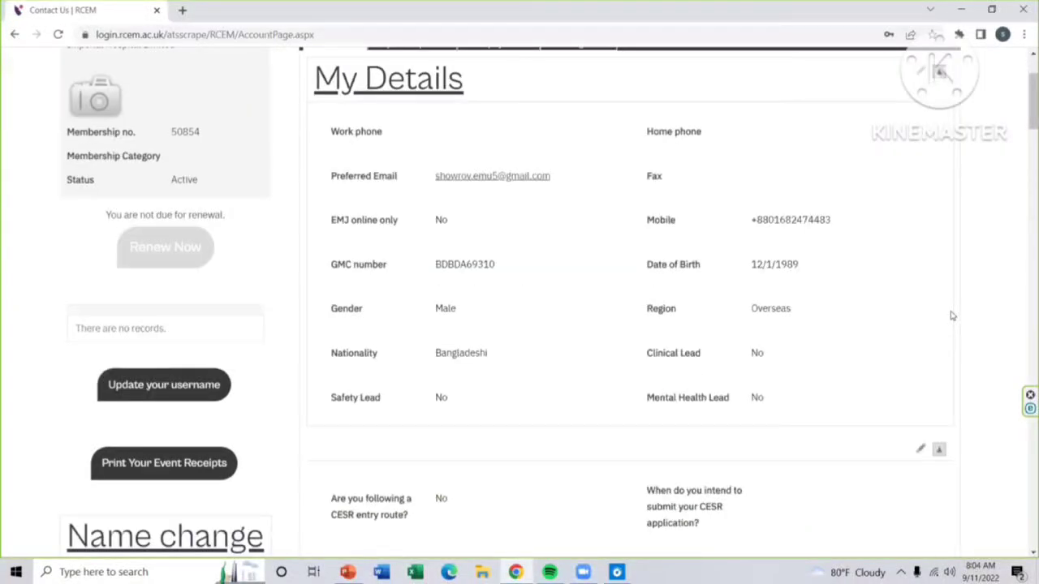
pyautogui.scroll(3, 952, 316)
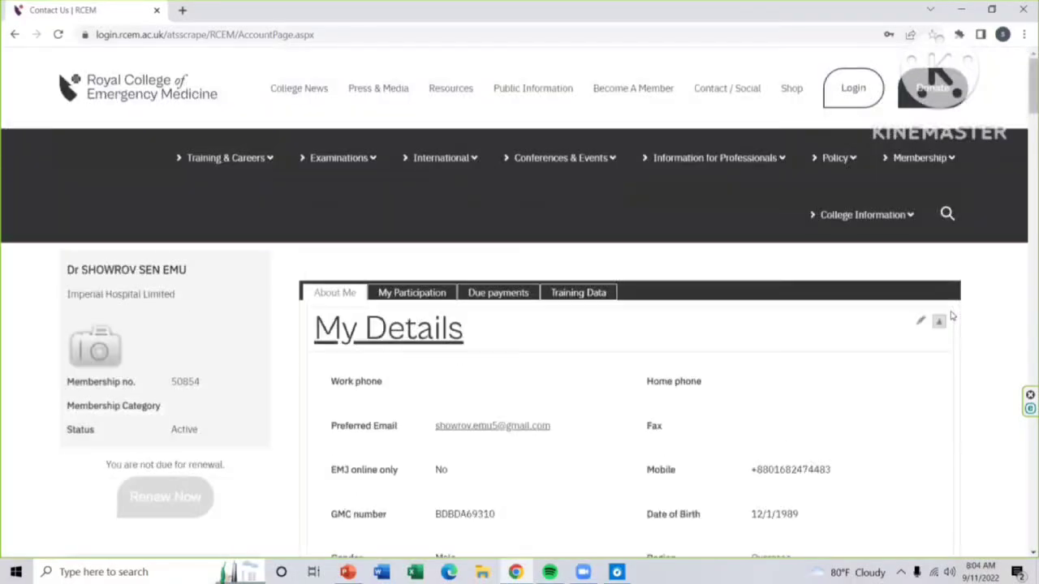
pyautogui.scroll(-1, 946, 316)
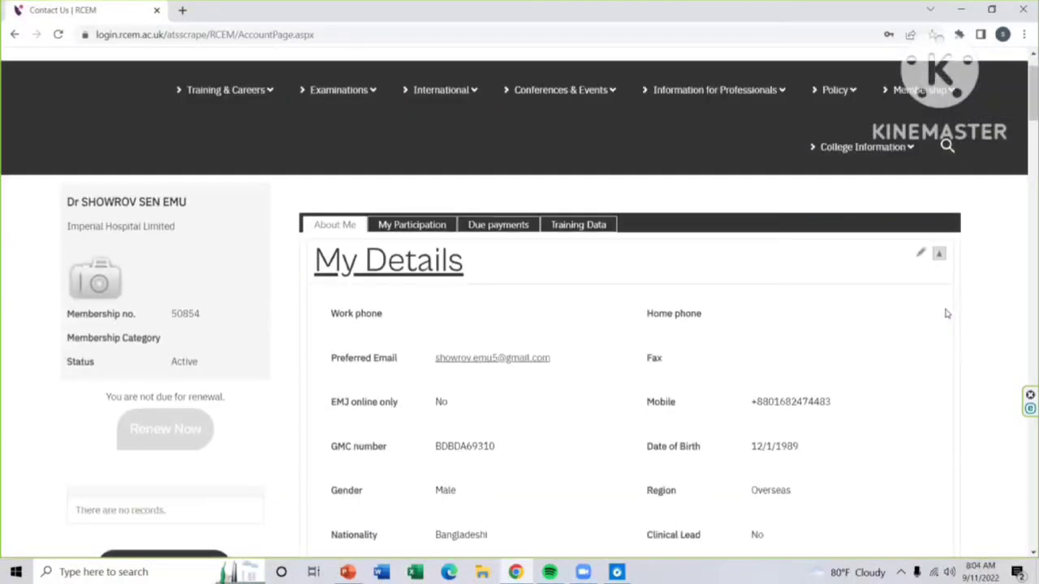
pyautogui.scroll(1, 944, 316)
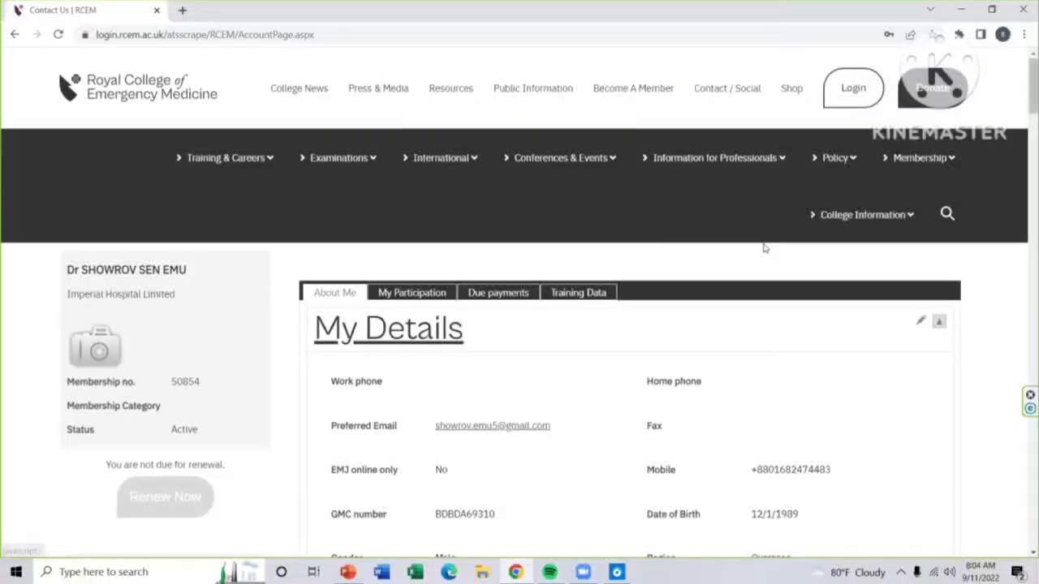
pyautogui.scroll(-1, 761, 251)
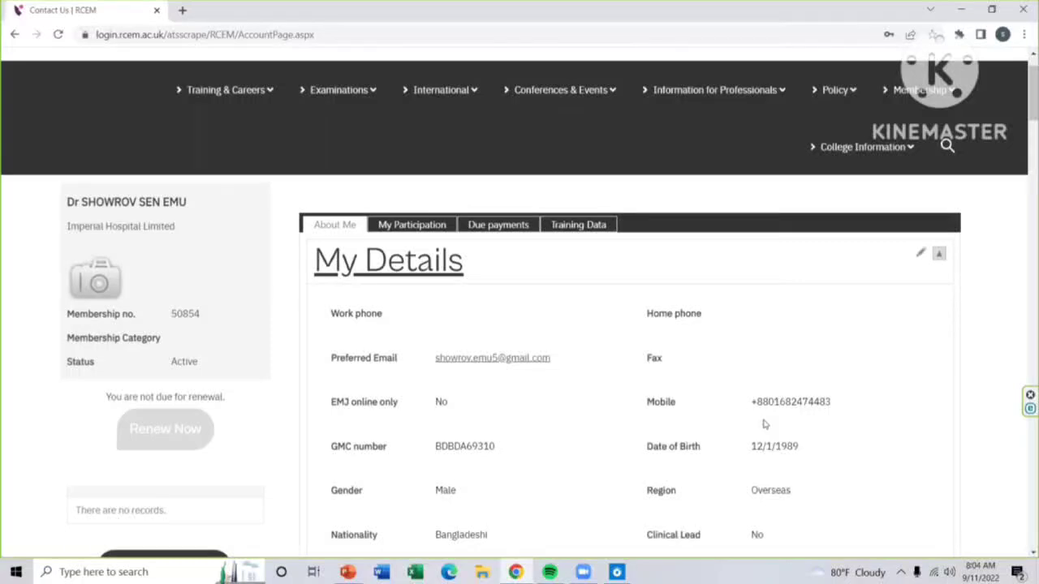
pyautogui.scroll(-3, 762, 423)
pyautogui.scroll(4, 750, 410)
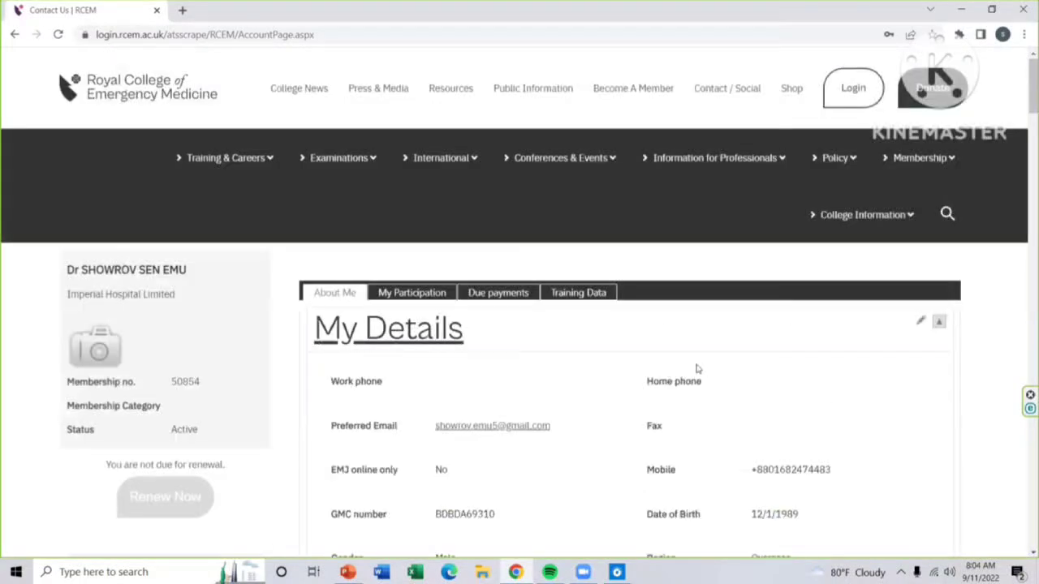
# Step: Open the Examinations menu in the site navigation bar
pyautogui.click(349, 169)
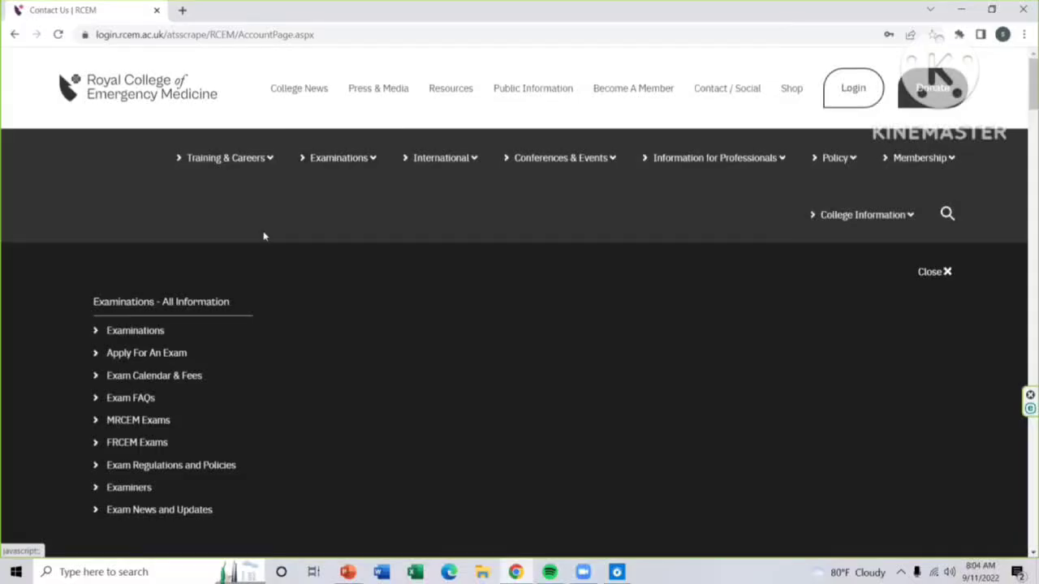
# Step: Go to Apply For An Exam and scroll to the MRCEM Primary Online November 2022 application link
pyautogui.click(149, 354)
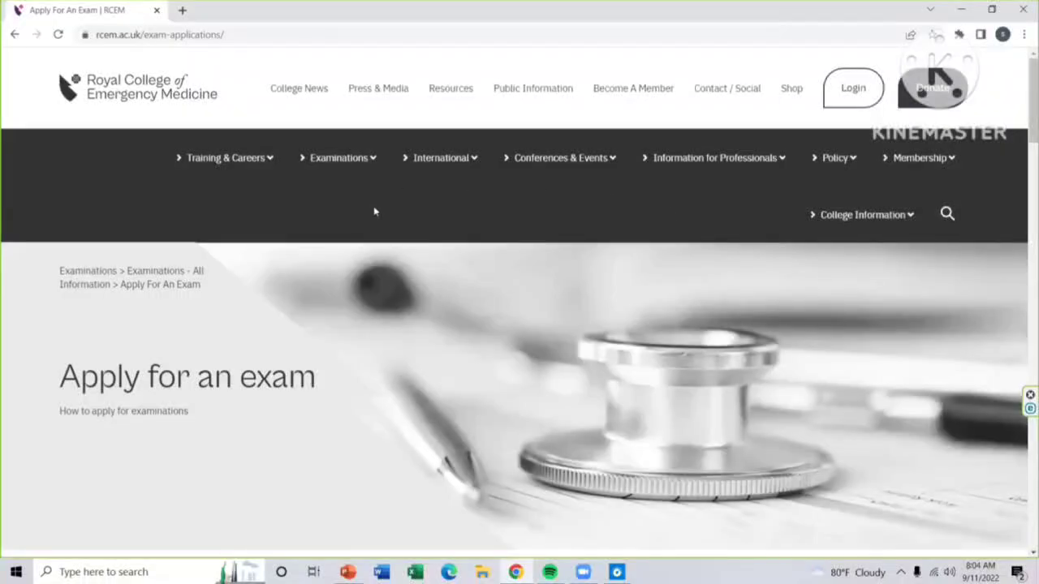
pyautogui.scroll(-1, 881, 337)
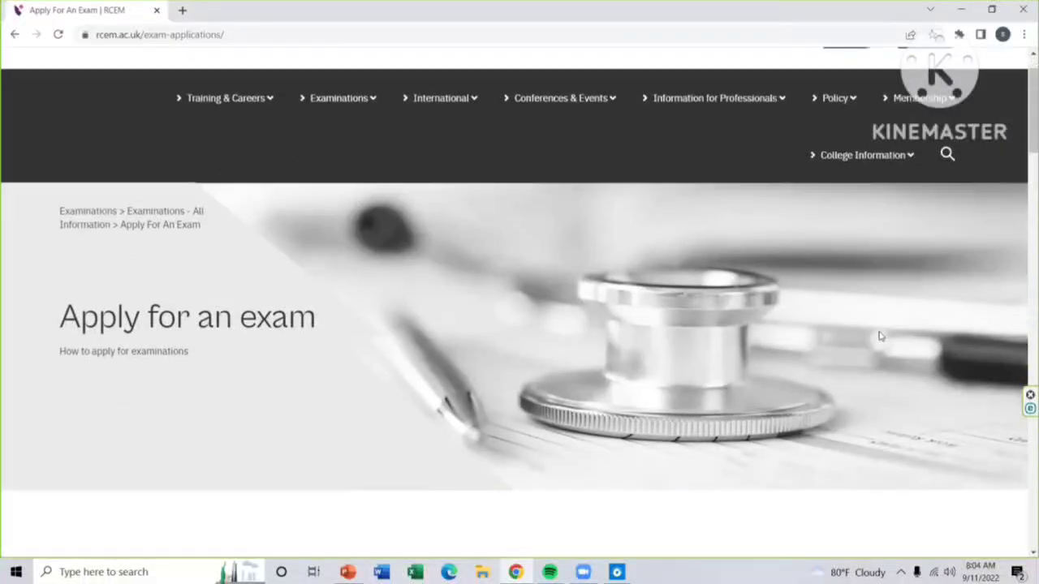
pyautogui.scroll(-6, 881, 337)
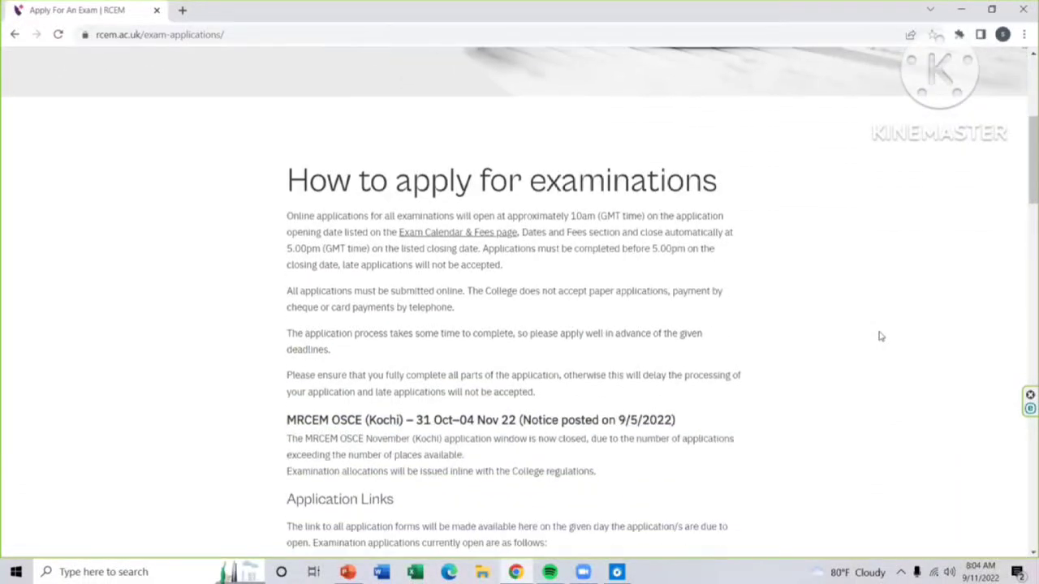
pyautogui.scroll(-5, 881, 336)
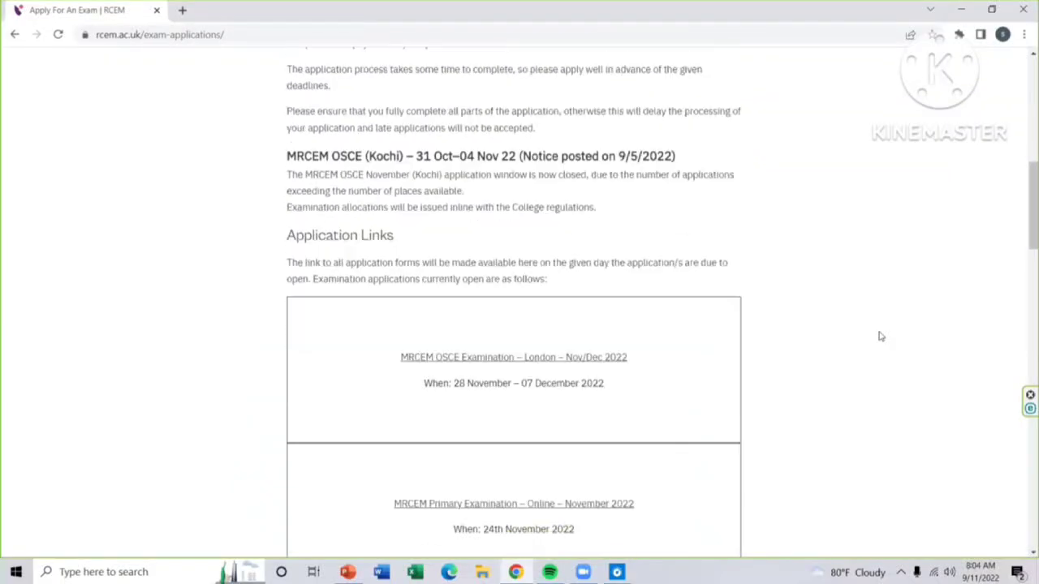
pyautogui.scroll(-1, 881, 337)
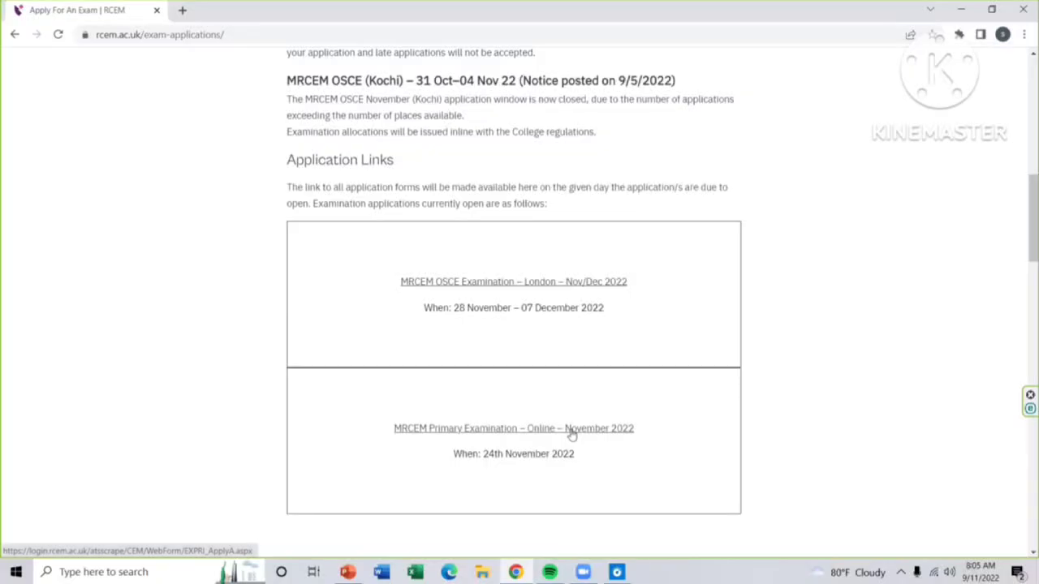
# Step: Open the MRCEM Primary Examination – Online November 2022 link, read the terms, and start a new application
pyautogui.click(572, 436)
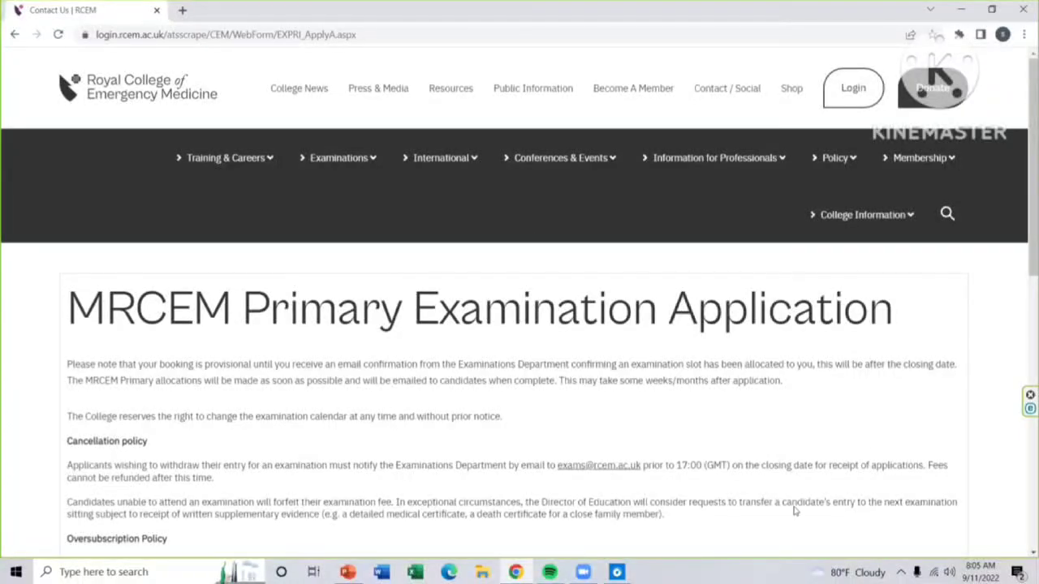
pyautogui.scroll(-3, 821, 352)
pyautogui.scroll(2, 777, 331)
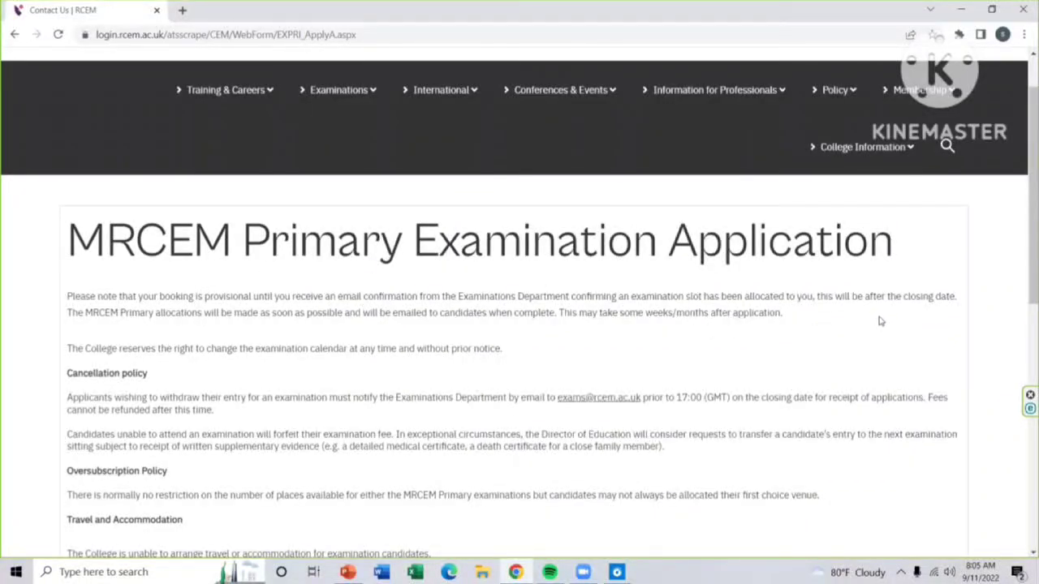
pyautogui.scroll(-2, 881, 321)
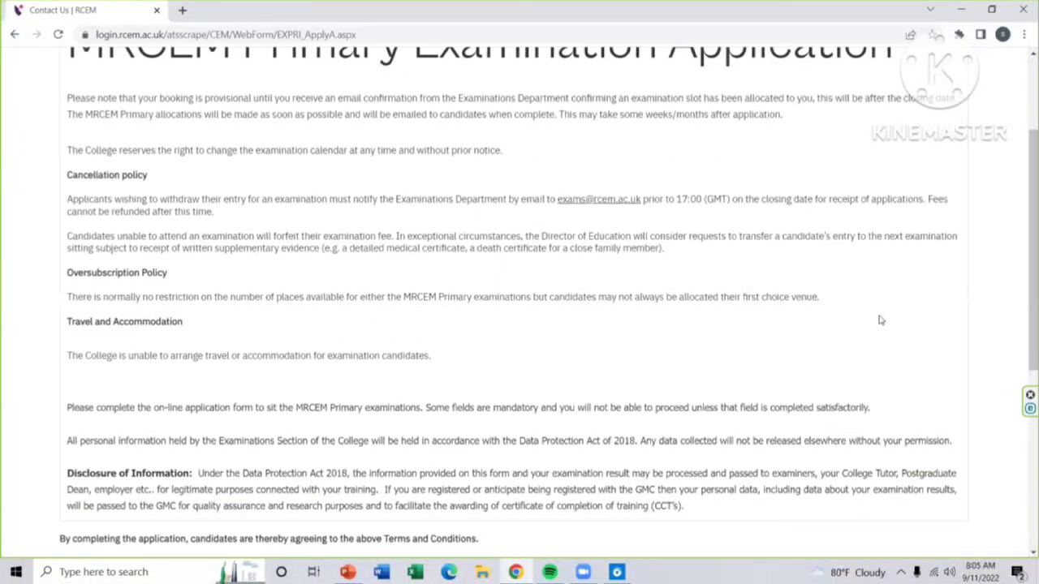
pyautogui.scroll(-1, 881, 320)
pyautogui.scroll(1, 879, 319)
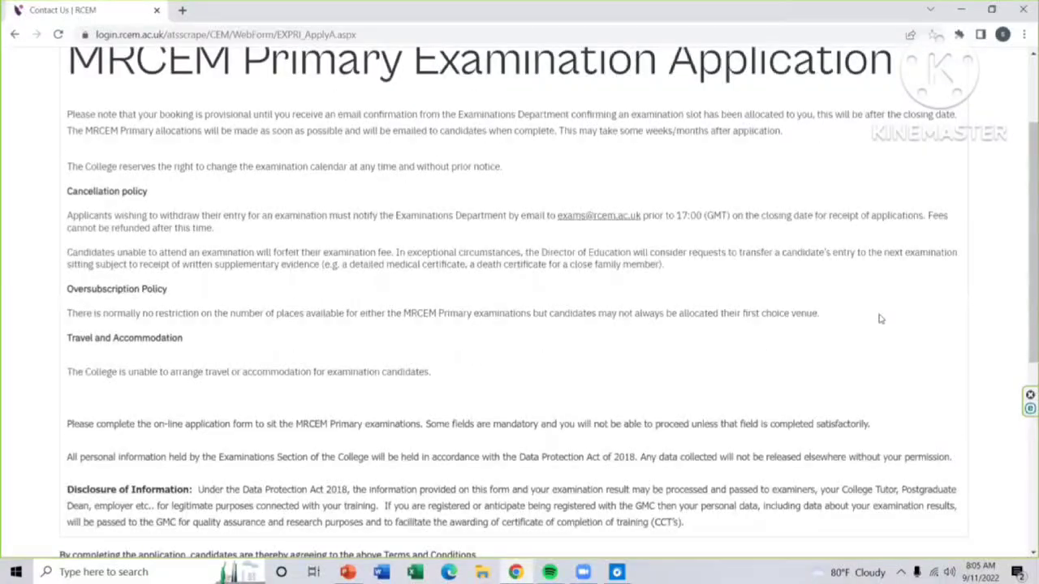
pyautogui.scroll(-1, 880, 319)
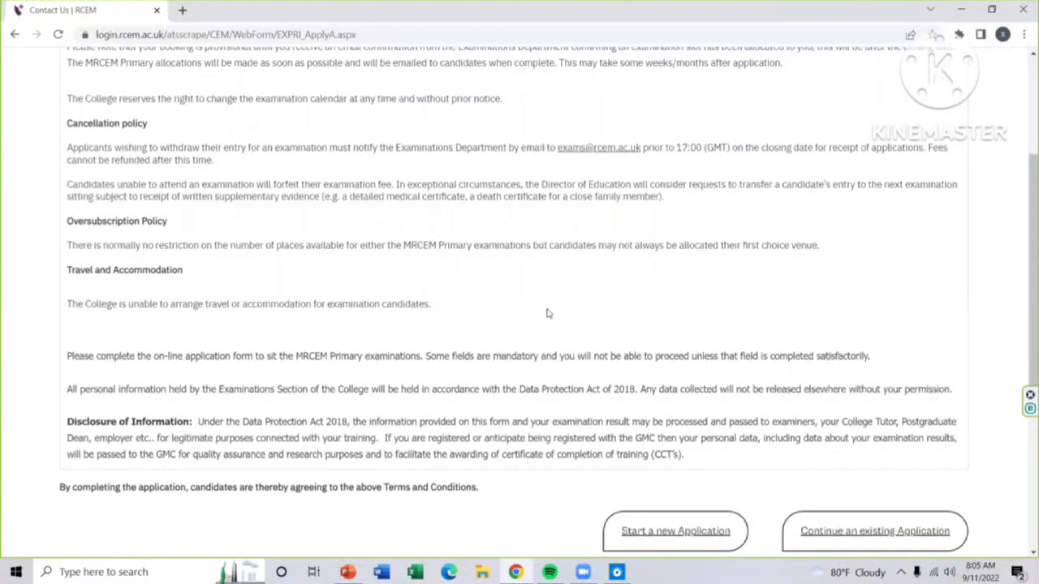
pyautogui.click(668, 531)
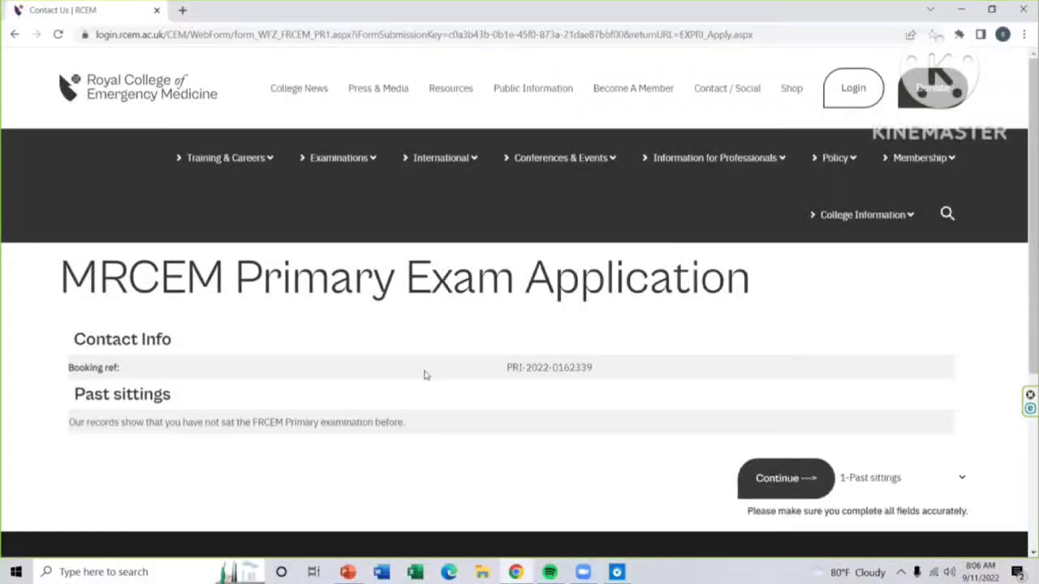
# Step: Highlight the assigned booking reference, then continue past the empty Past sittings step
pyautogui.moveTo(595, 369); pyautogui.dragTo(505, 367)
pyautogui.click(606, 387)
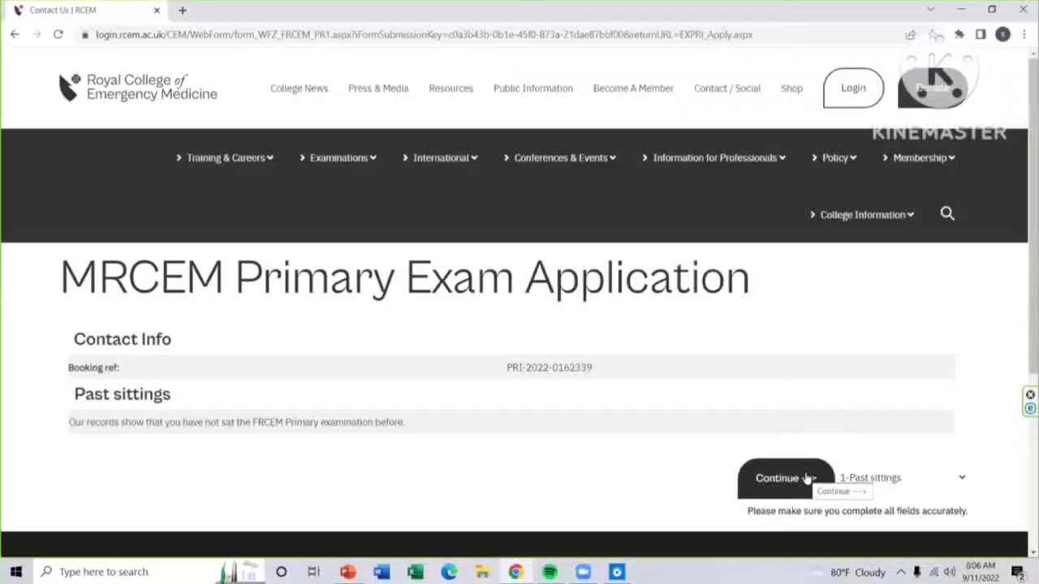
pyautogui.click(807, 478)
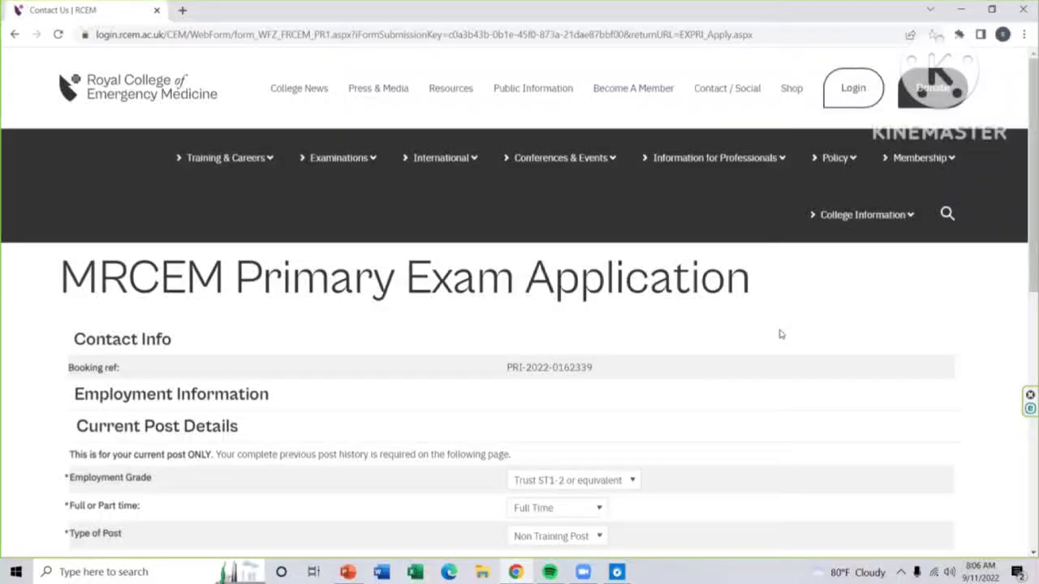
# Step: Review the prefilled Current Post Details: Imperial Hospital Limited, Acute Internal Medicine, 7/4/2019 start date
pyautogui.scroll(-1, 780, 334)
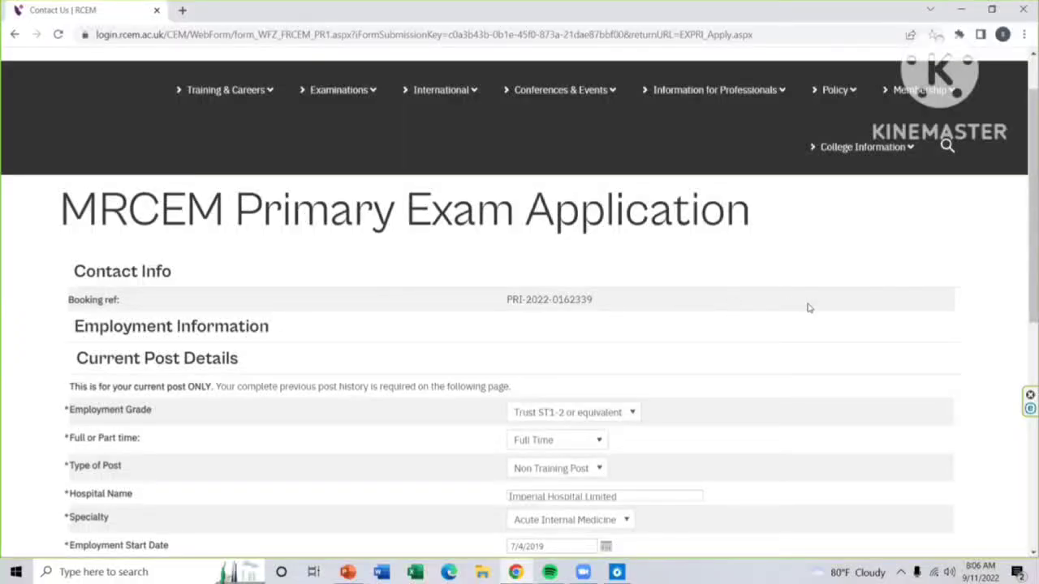
pyautogui.scroll(-4, 808, 309)
pyautogui.scroll(1, 809, 308)
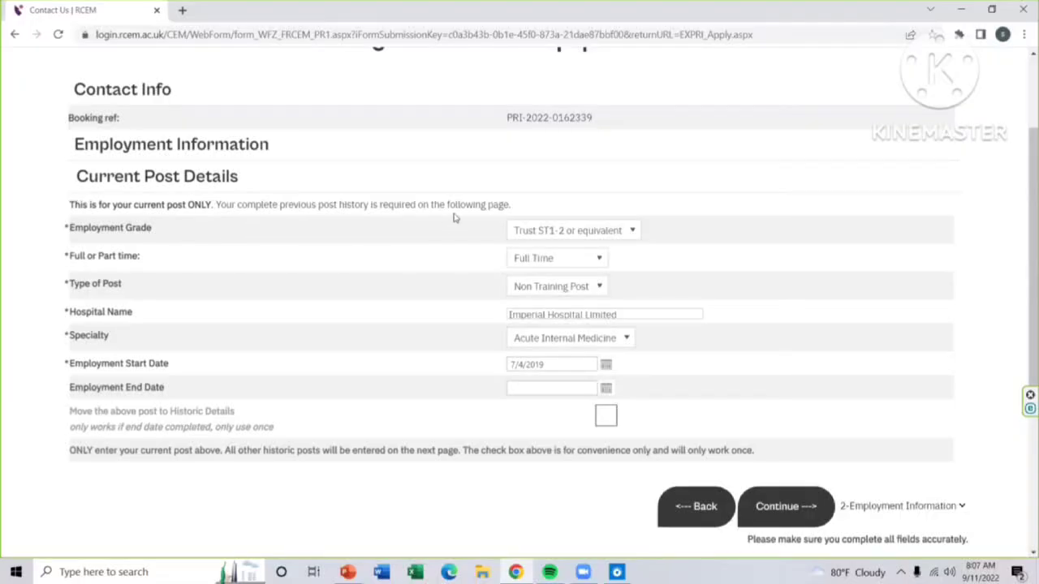
pyautogui.click(565, 232)
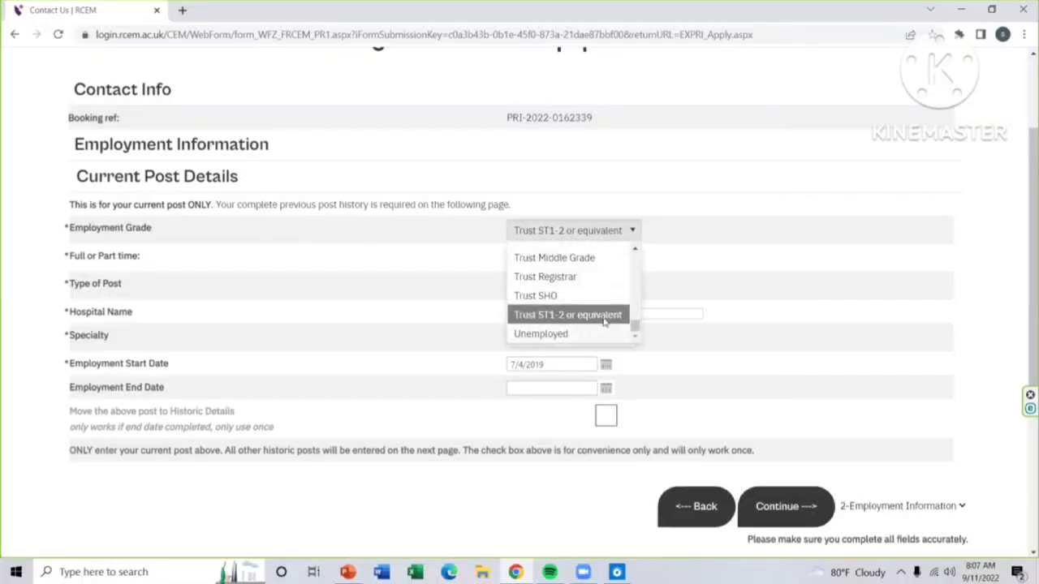
pyautogui.scroll(4, 603, 320)
pyautogui.scroll(7, 604, 319)
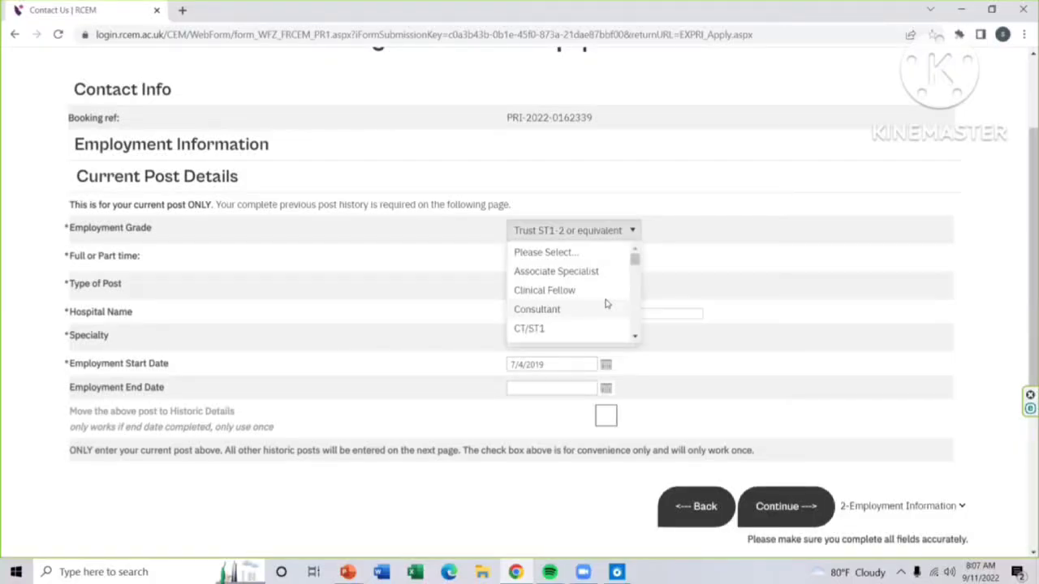
pyautogui.scroll(-1, 606, 303)
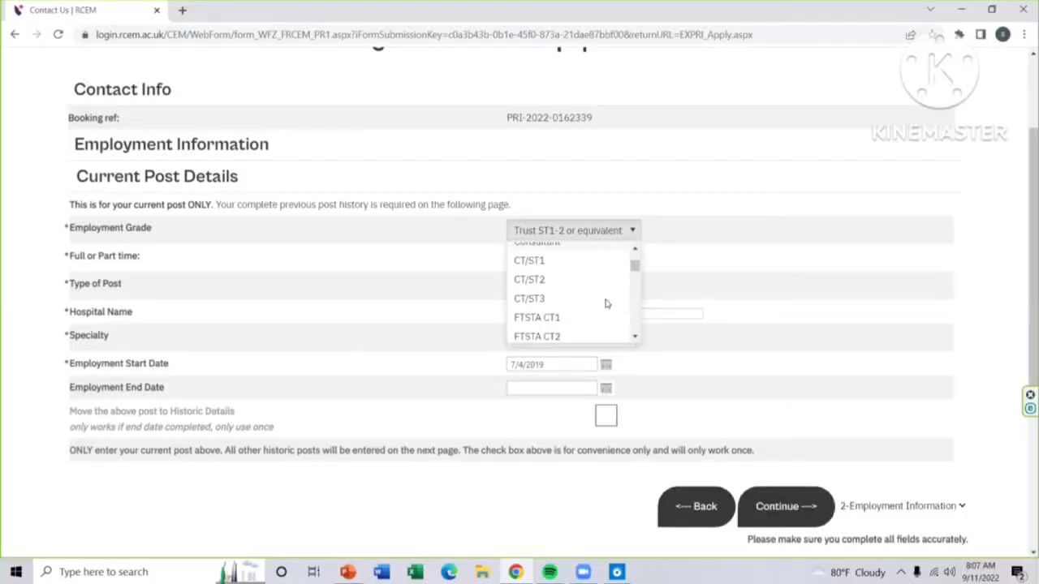
pyautogui.scroll(-1, 605, 304)
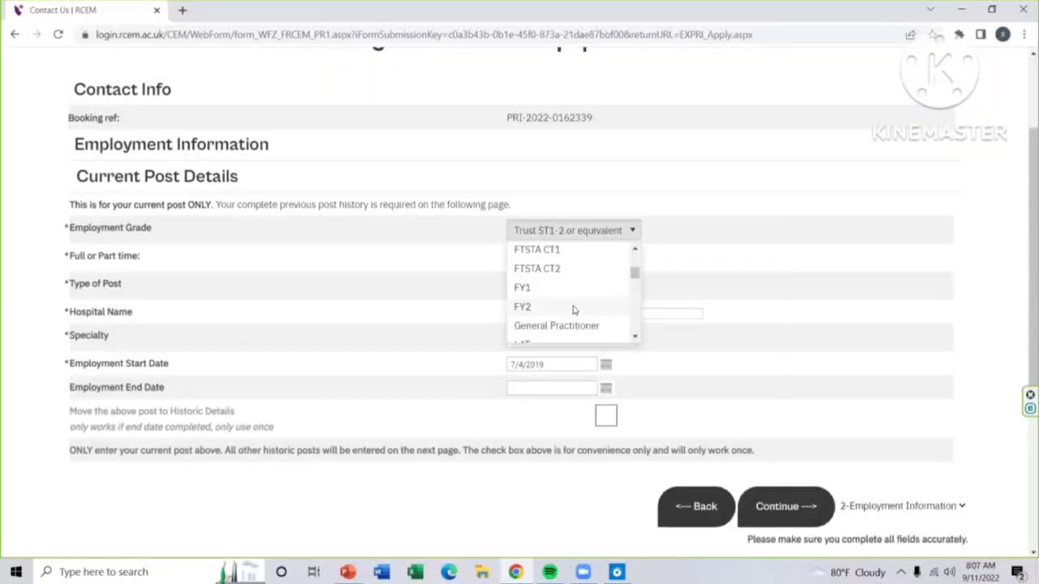
pyautogui.scroll(-2, 578, 301)
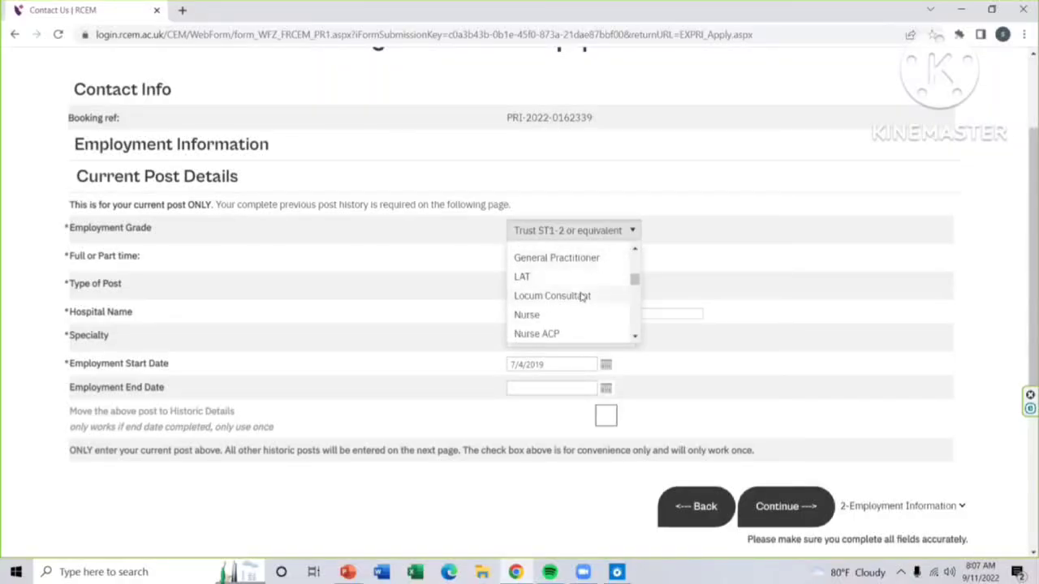
pyautogui.scroll(-5, 581, 297)
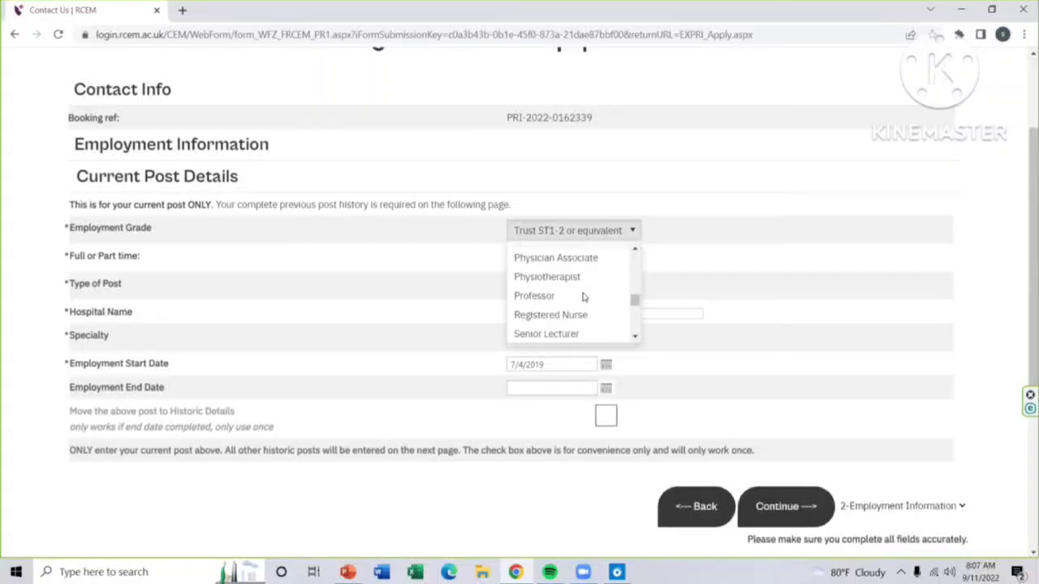
pyautogui.scroll(-1, 582, 297)
pyautogui.scroll(4, 583, 297)
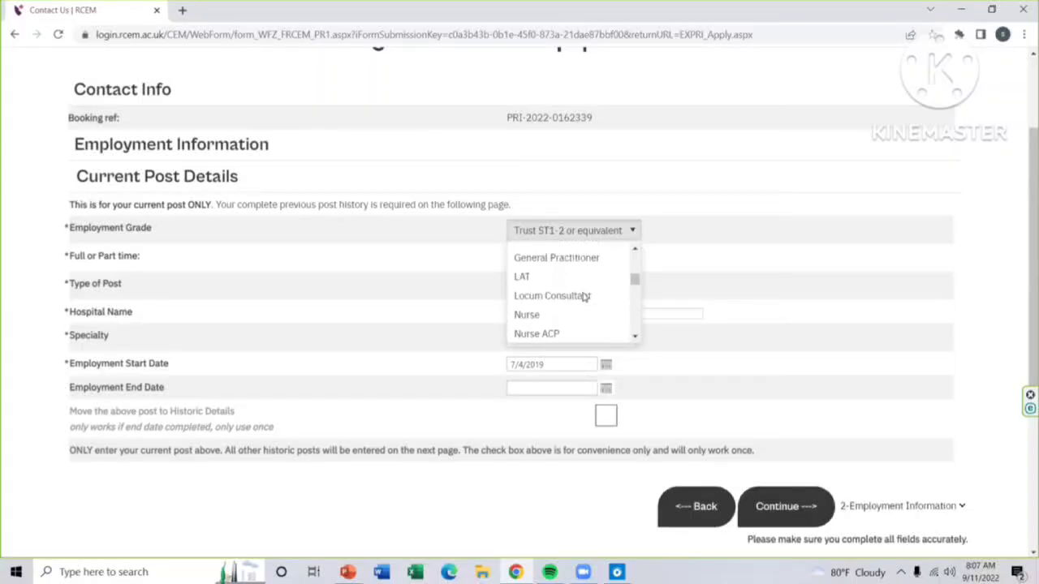
pyautogui.scroll(-5, 583, 297)
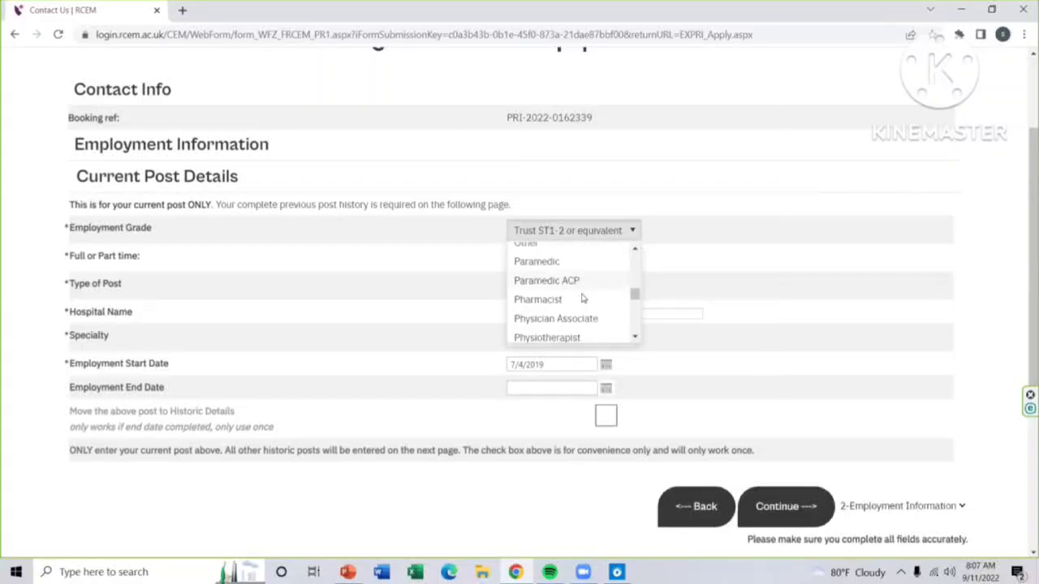
pyautogui.scroll(-3, 581, 298)
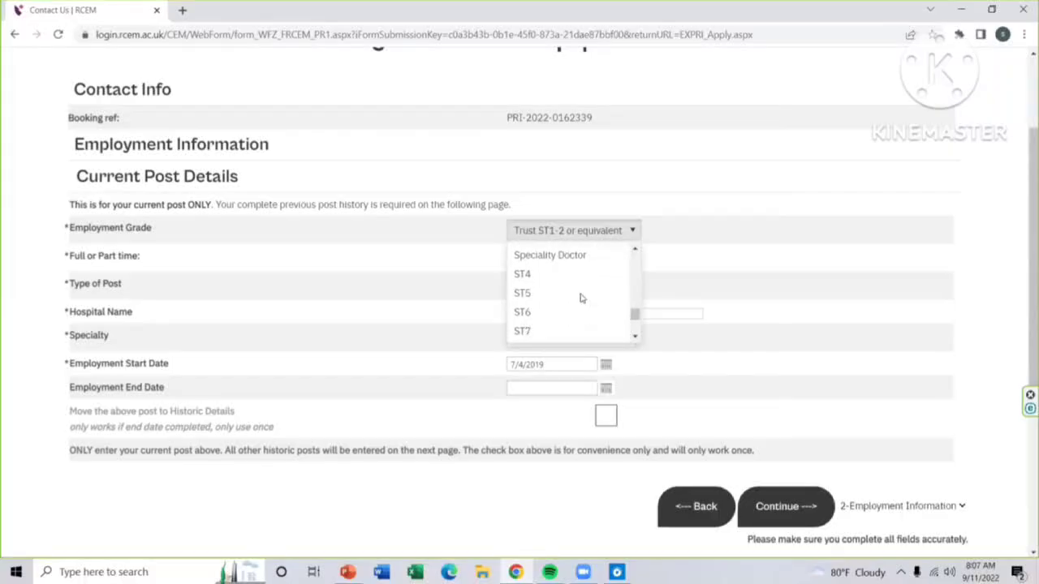
pyautogui.scroll(-3, 581, 298)
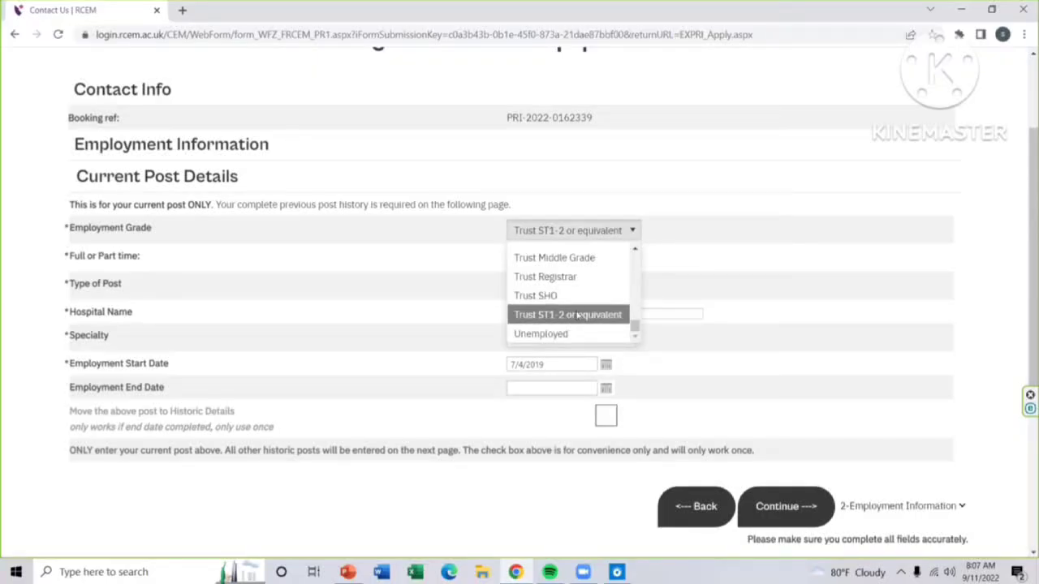
pyautogui.scroll(3, 577, 315)
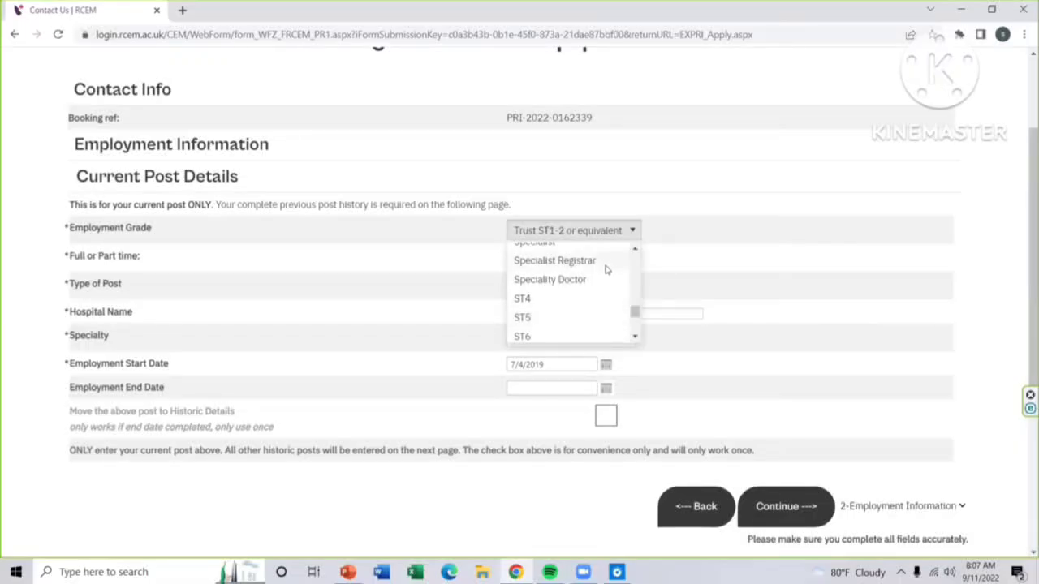
pyautogui.scroll(2, 605, 270)
pyautogui.scroll(-5, 605, 271)
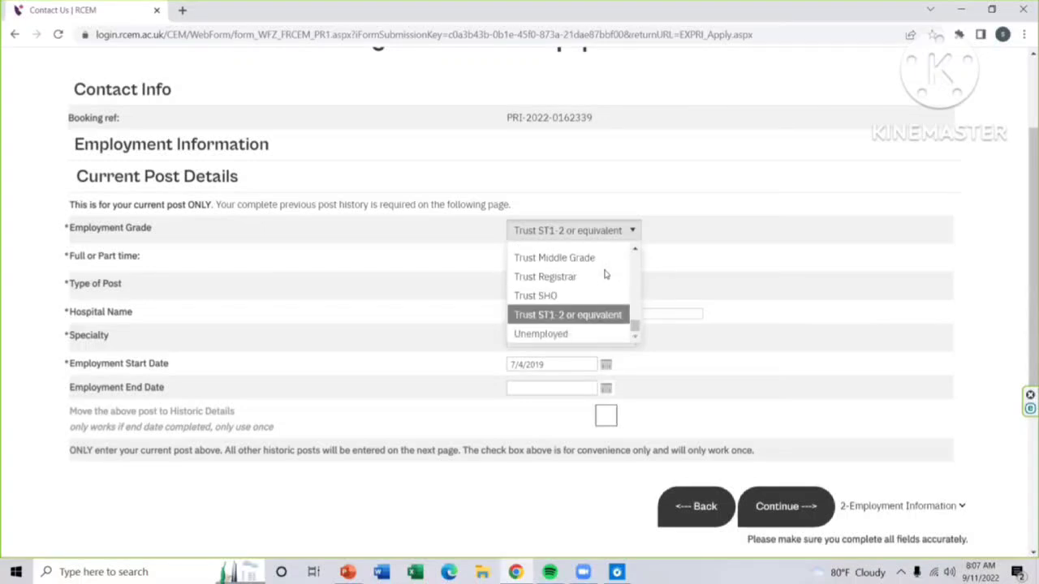
# Step: Keep grade Trust ST1-2 or equivalent, Full Time, and Non Training Post in their dropdowns
pyautogui.click(601, 322)
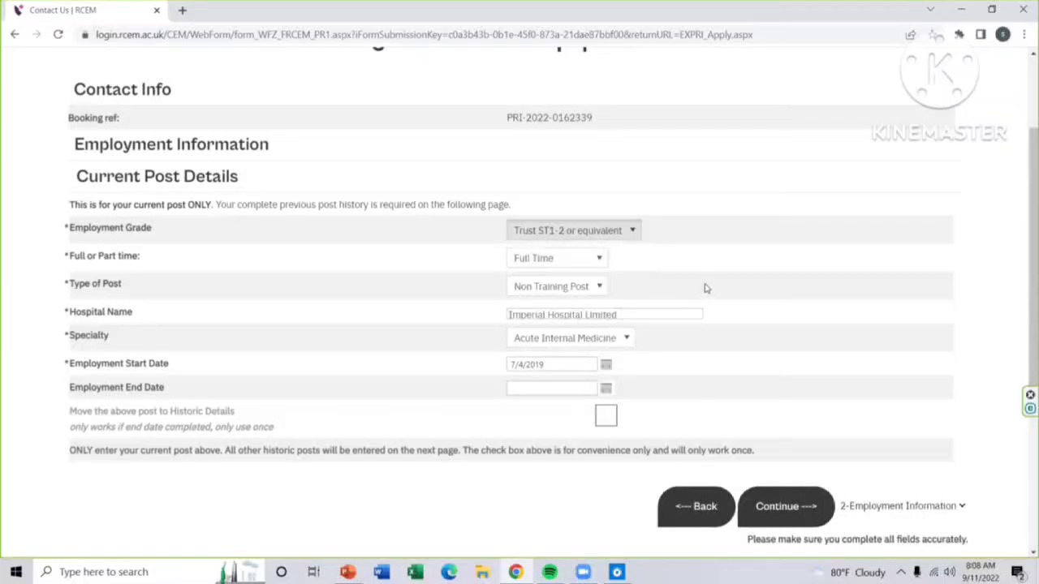
pyautogui.click(599, 265)
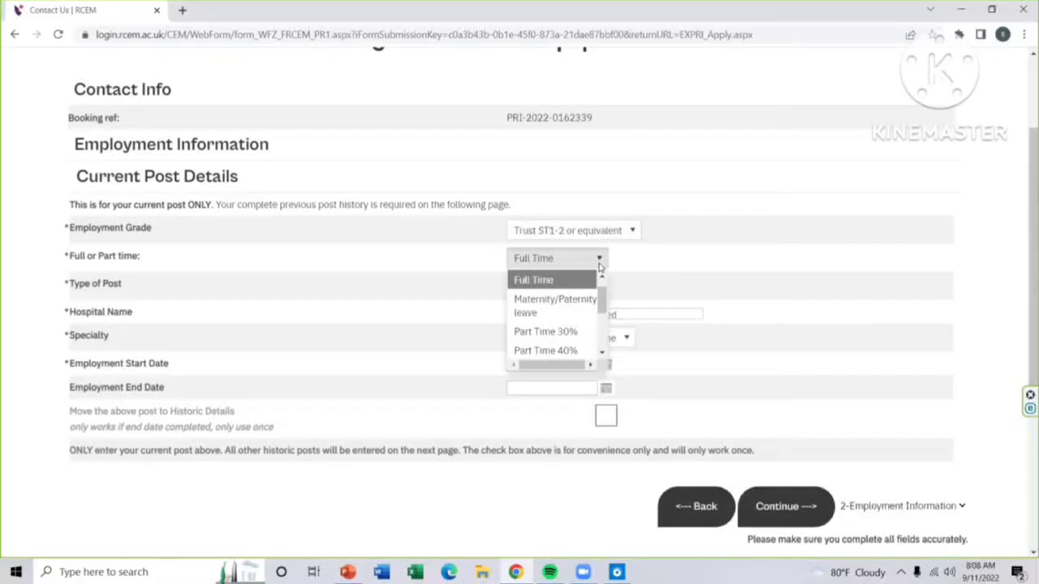
pyautogui.click(599, 265)
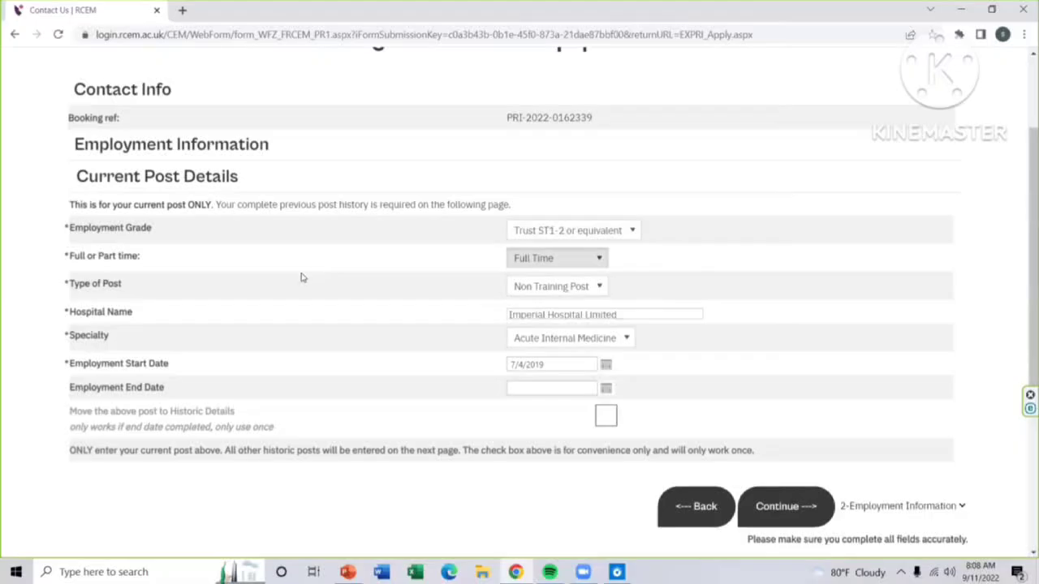
pyautogui.click(601, 289)
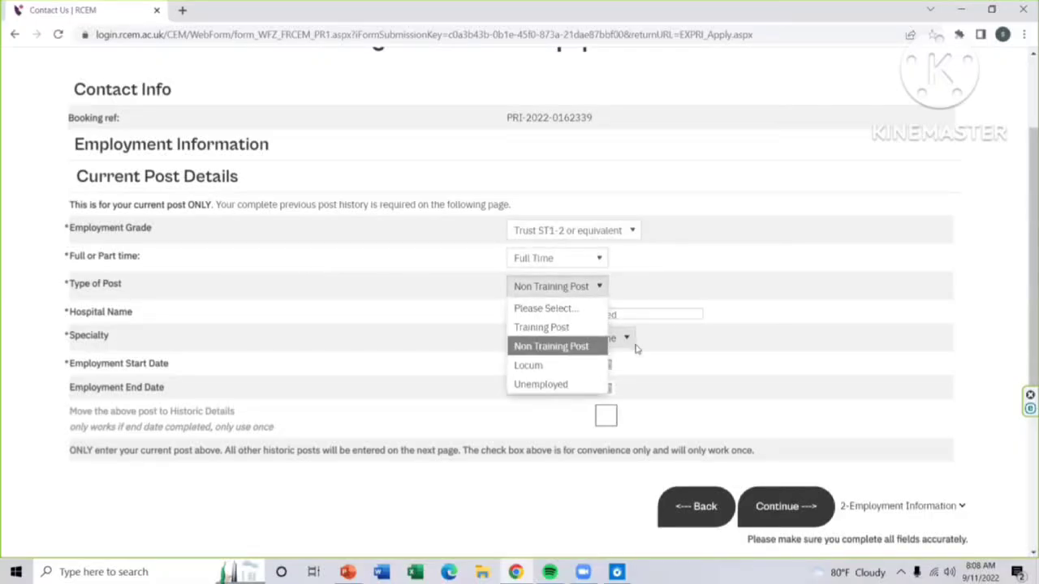
pyautogui.click(578, 349)
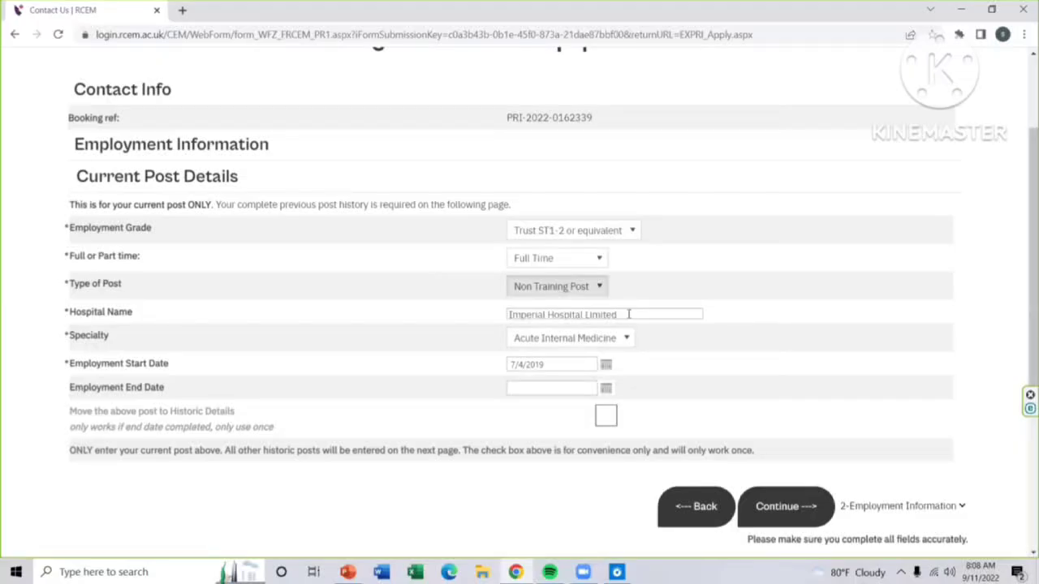
# Step: Change the specialty from Acute Internal Medicine to Emergency medicine
pyautogui.click(622, 340)
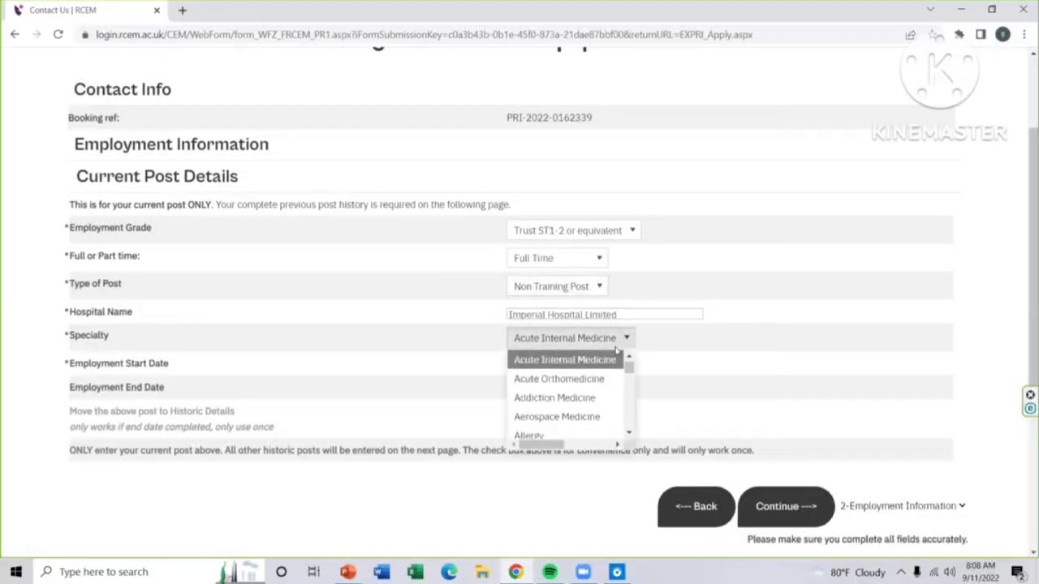
pyautogui.scroll(-3, 562, 413)
pyautogui.scroll(-6, 562, 412)
pyautogui.scroll(-6, 563, 411)
pyautogui.scroll(-6, 563, 412)
pyautogui.scroll(-6, 563, 412)
pyautogui.scroll(-6, 581, 414)
pyautogui.scroll(-5, 582, 414)
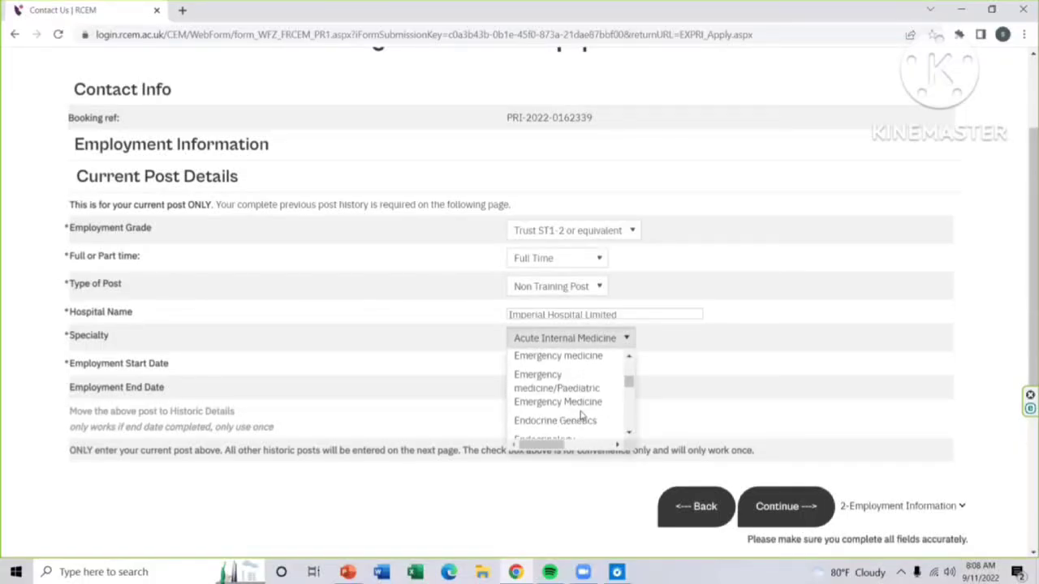
pyautogui.click(560, 356)
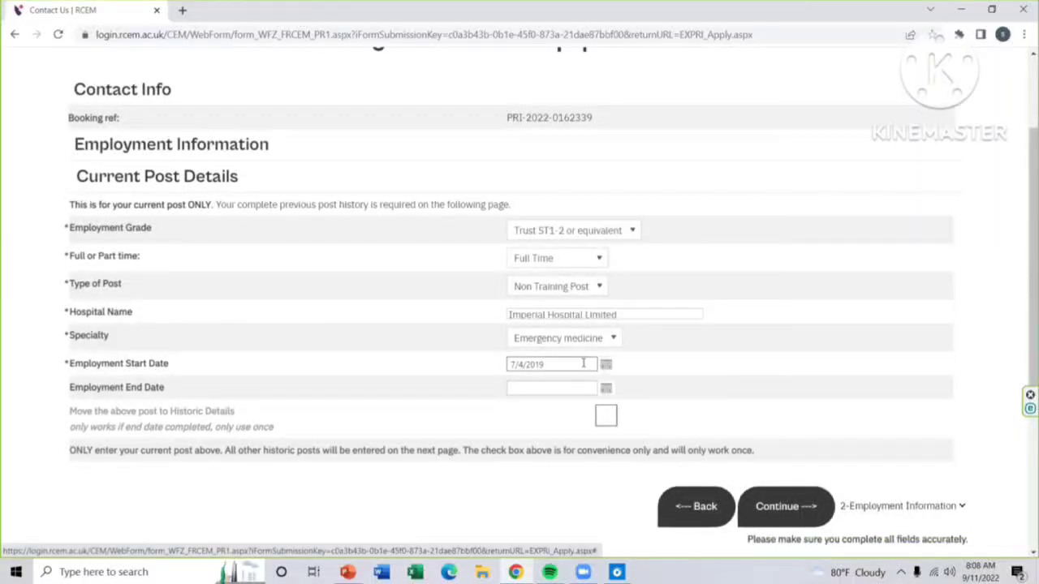
# Step: Keep the employment start date at 7/4/2019 and leave the end date blank
pyautogui.click(606, 370)
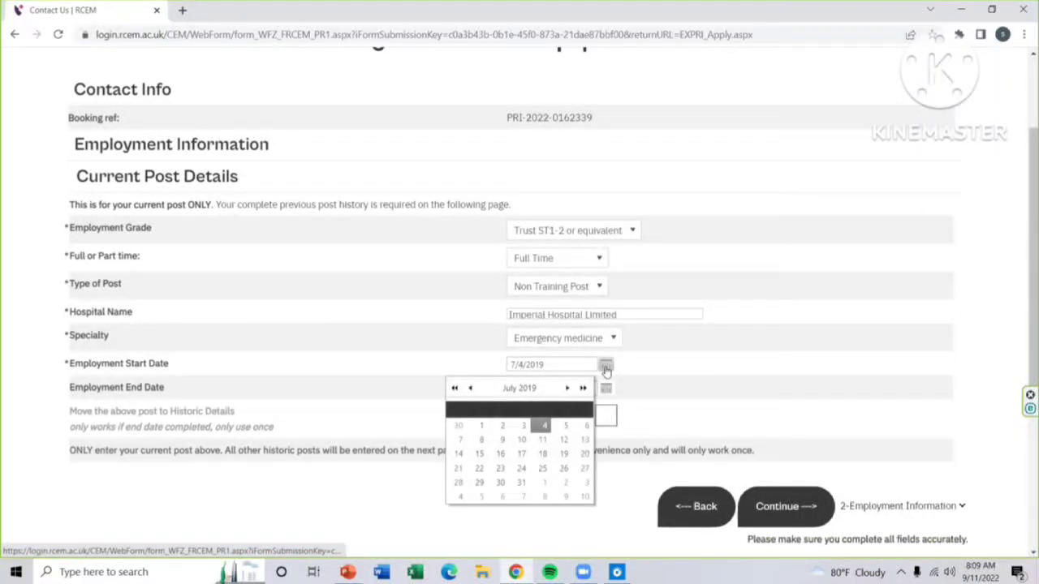
pyautogui.click(607, 368)
pyautogui.click(571, 388)
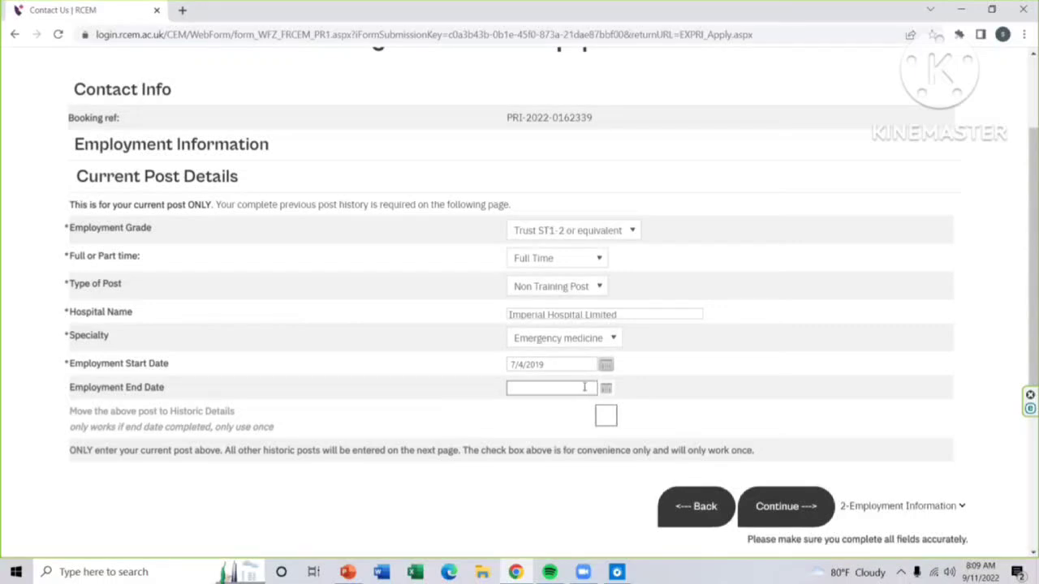
pyautogui.click(476, 354)
pyautogui.click(562, 392)
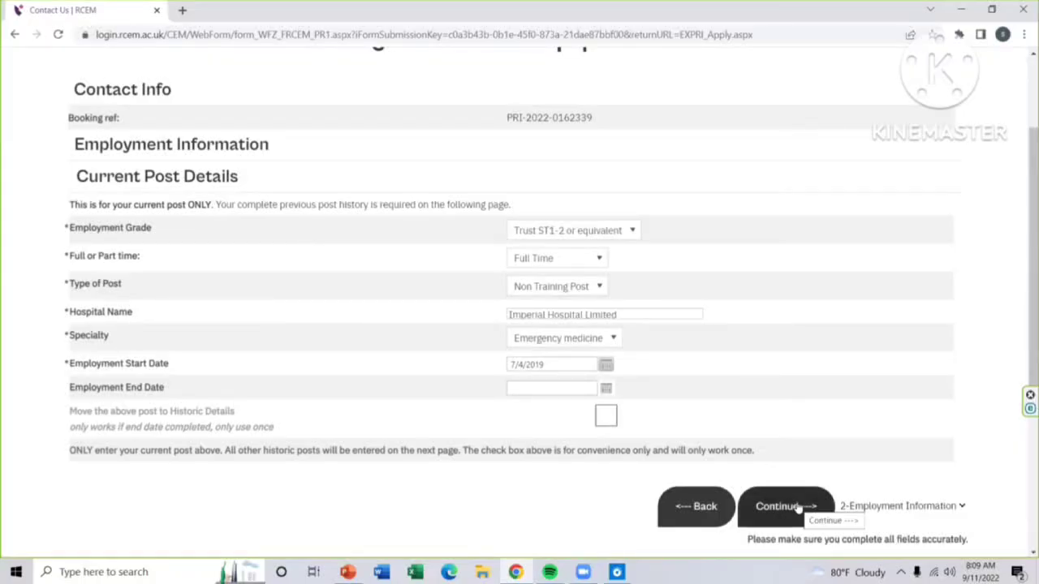
# Step: Submit the current post details and scroll to the table of six previous posts
pyautogui.click(798, 507)
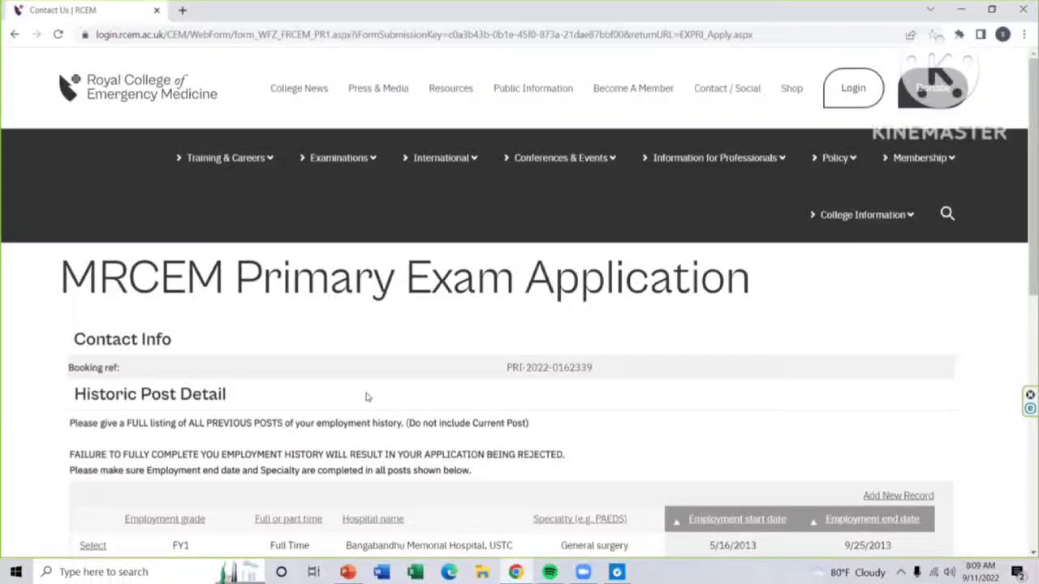
pyautogui.scroll(-3, 382, 390)
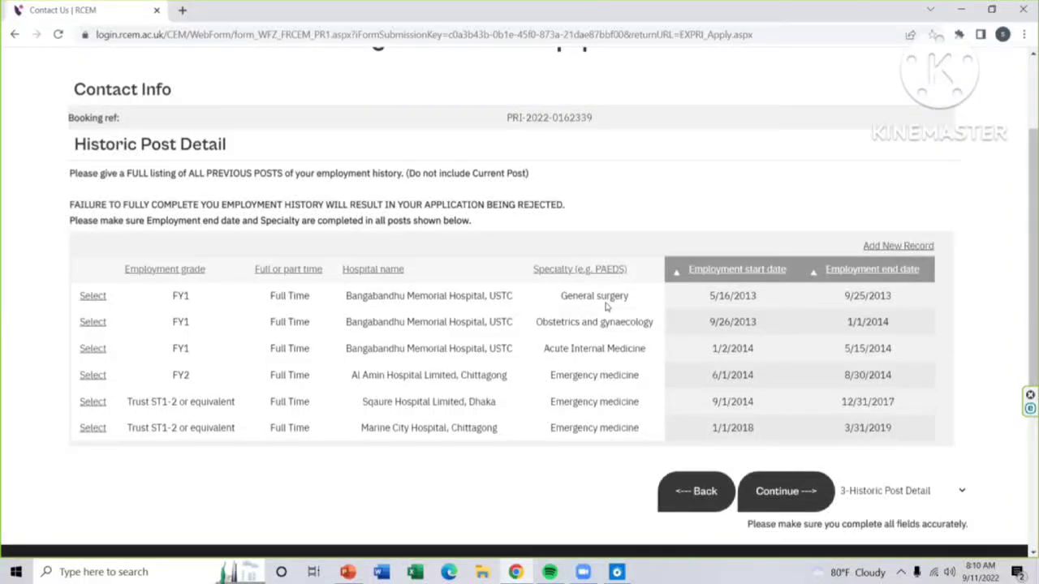
pyautogui.click(94, 298)
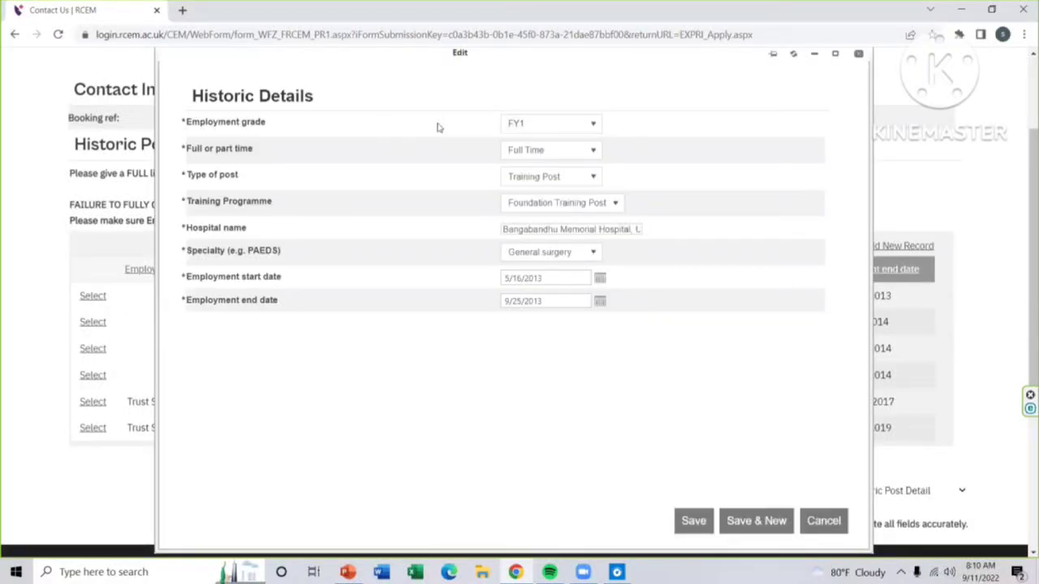
pyautogui.click(586, 124)
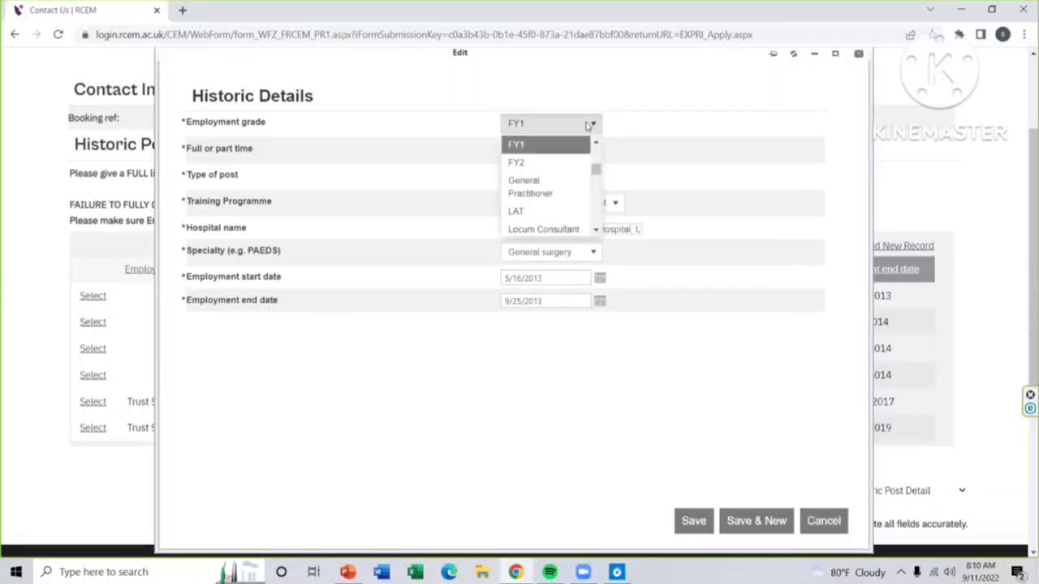
pyautogui.click(588, 125)
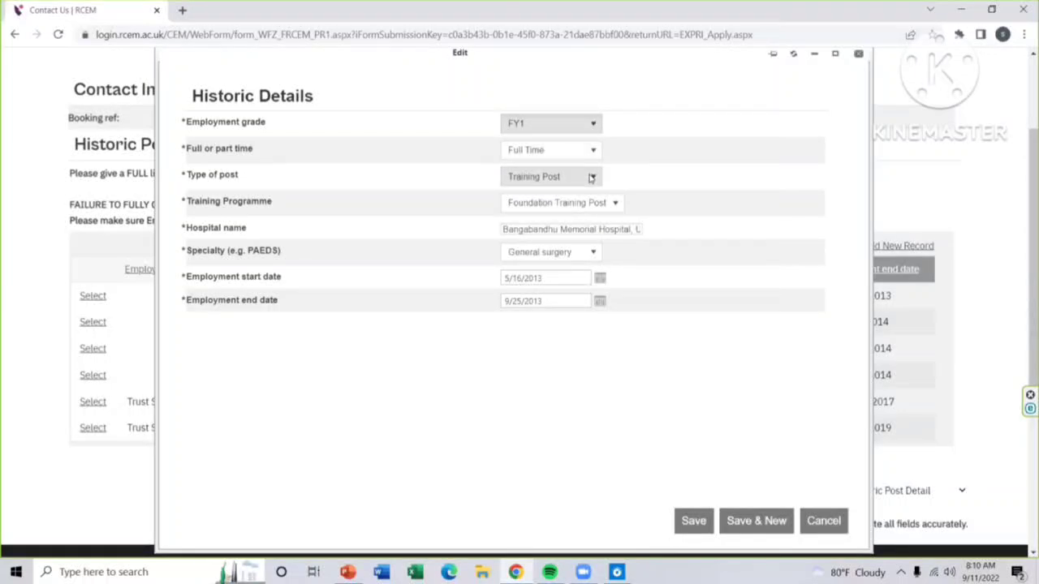
pyautogui.click(605, 206)
pyautogui.click(606, 206)
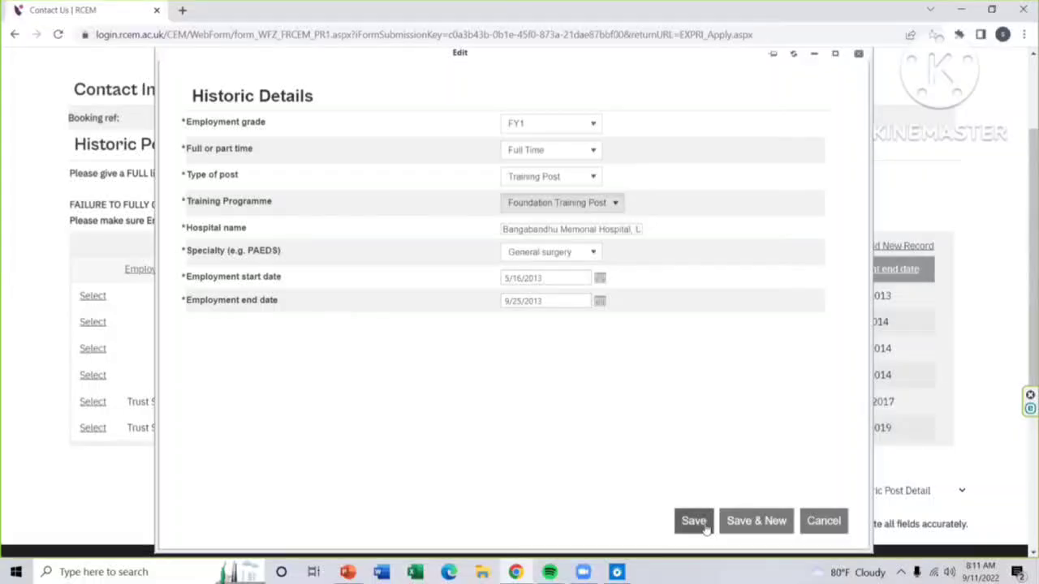
pyautogui.click(823, 521)
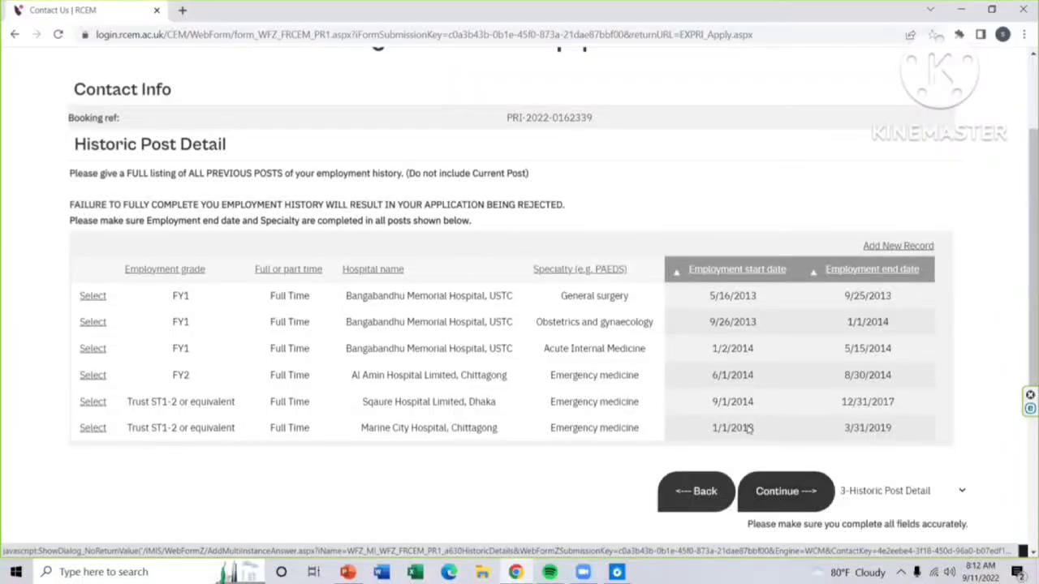
# Step: Submit the employment history and scroll down the Medical Registration page
pyautogui.click(809, 493)
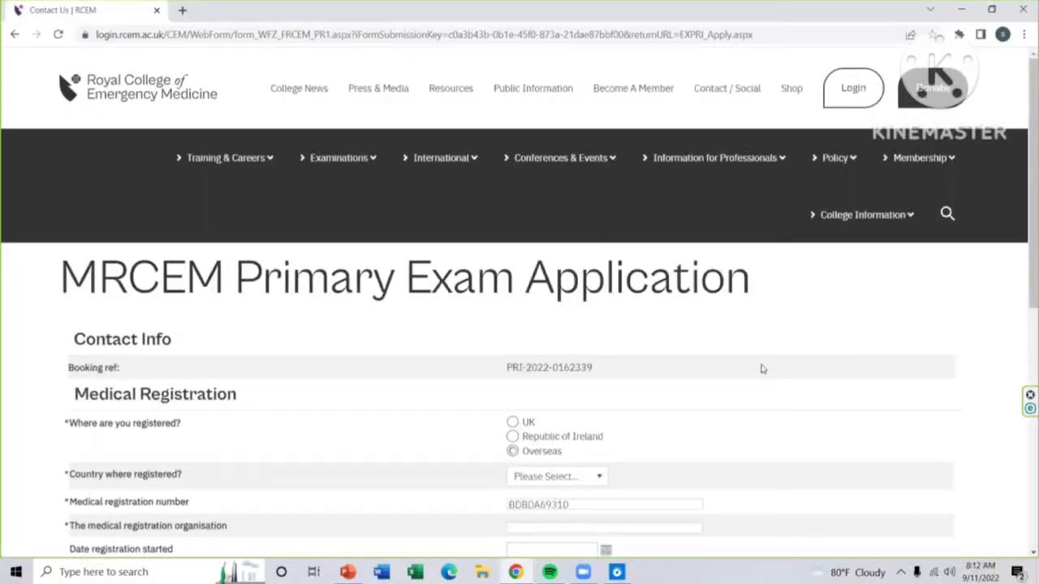
pyautogui.scroll(-2, 755, 351)
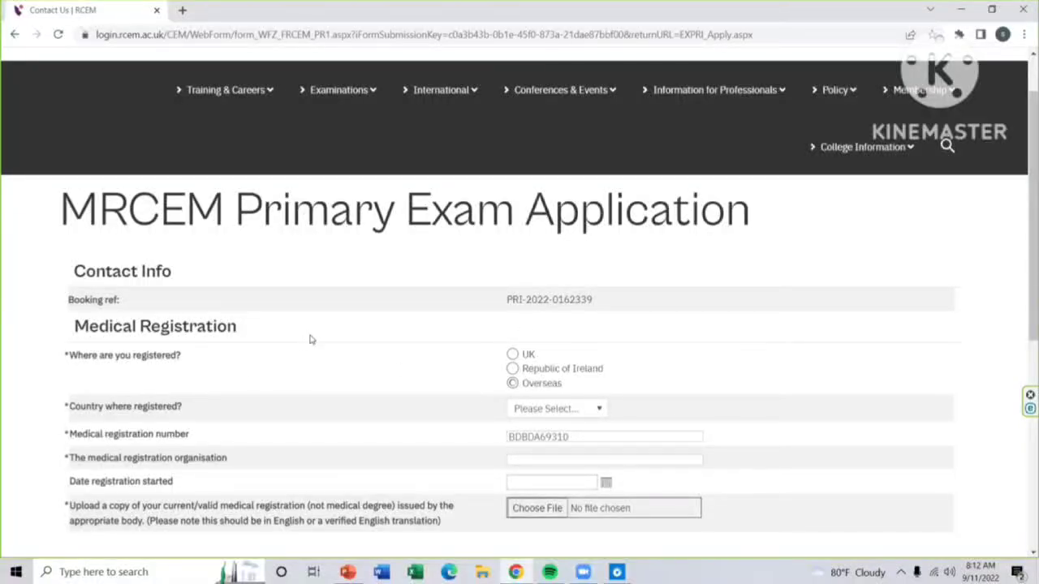
pyautogui.scroll(-2, 682, 350)
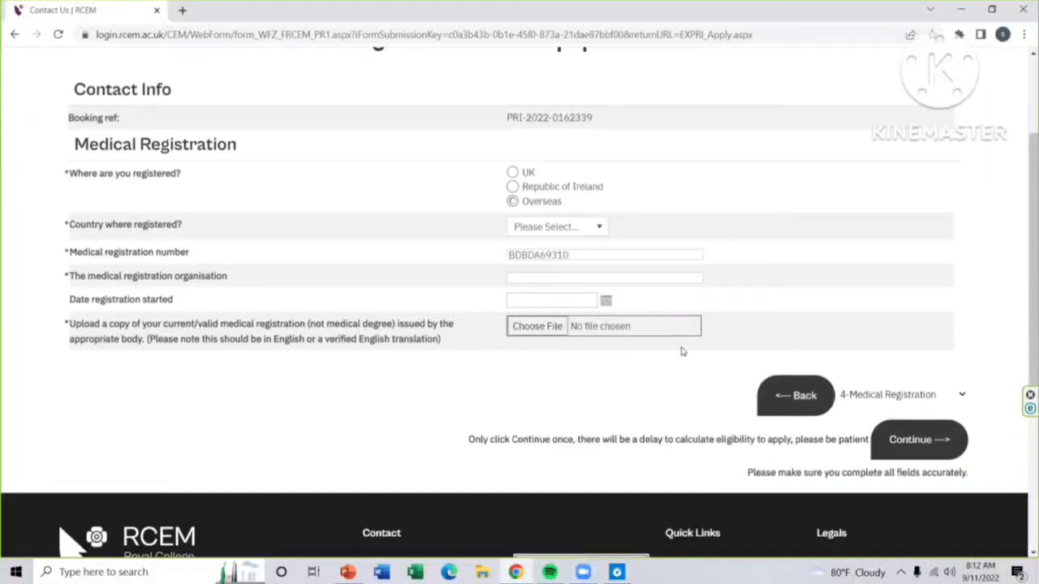
# Step: Keep Overseas as the registration location and choose Bangladesh as the country
pyautogui.click(512, 187)
pyautogui.click(512, 201)
pyautogui.click(592, 229)
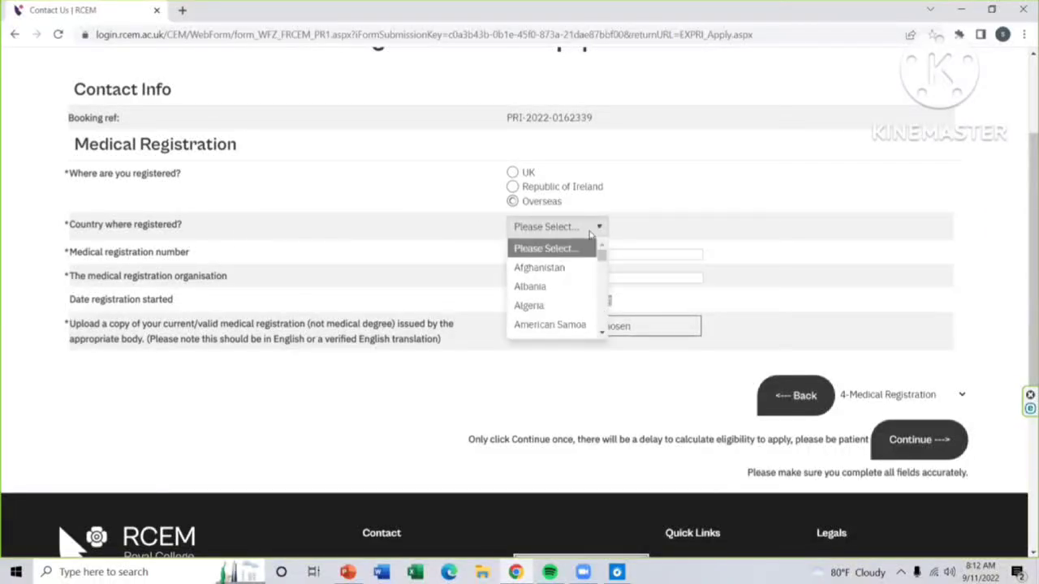
pyautogui.scroll(-6, 557, 268)
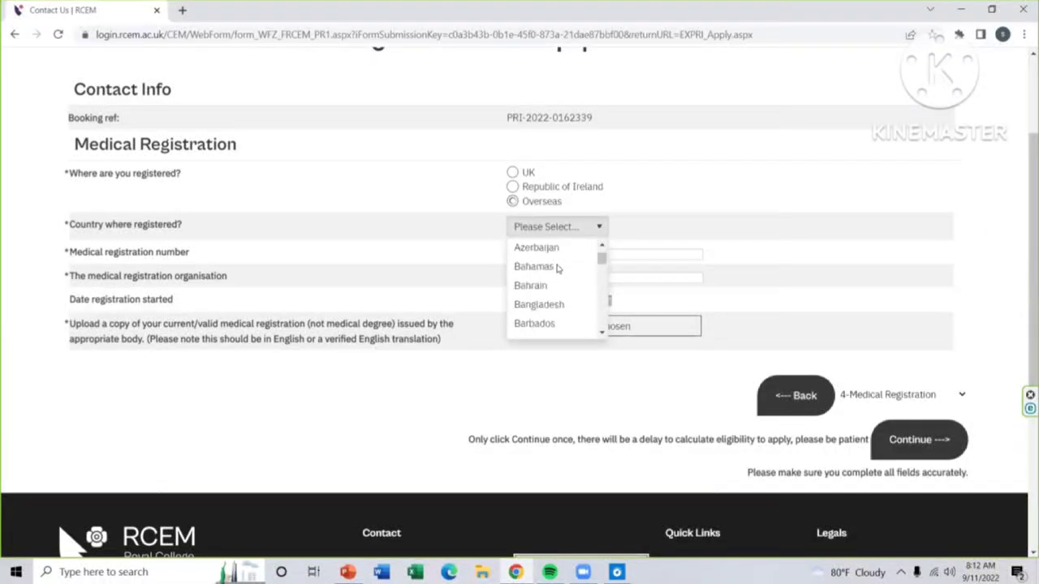
pyautogui.scroll(2, 557, 269)
pyautogui.click(557, 307)
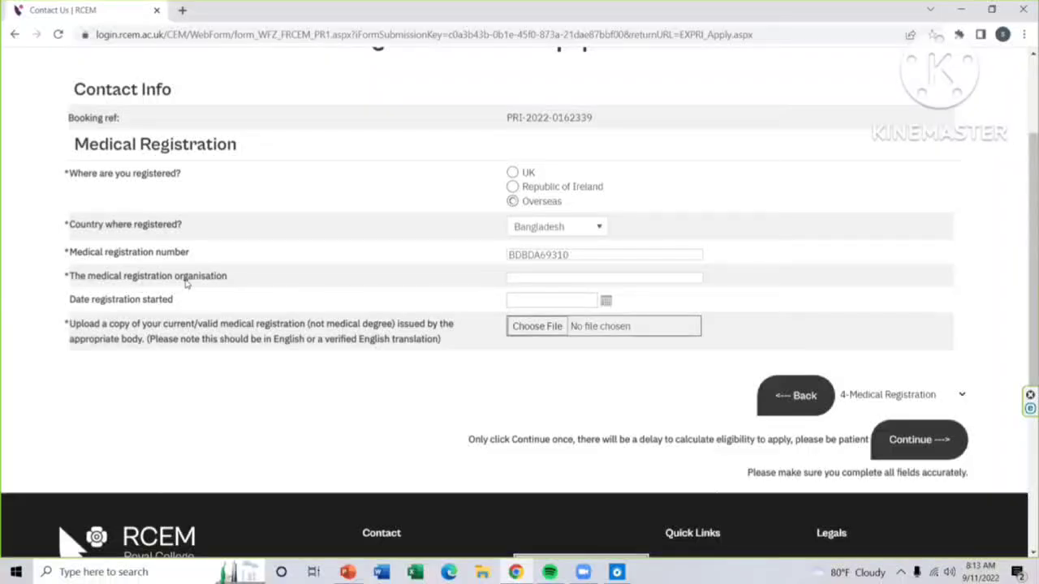
pyautogui.click(571, 277)
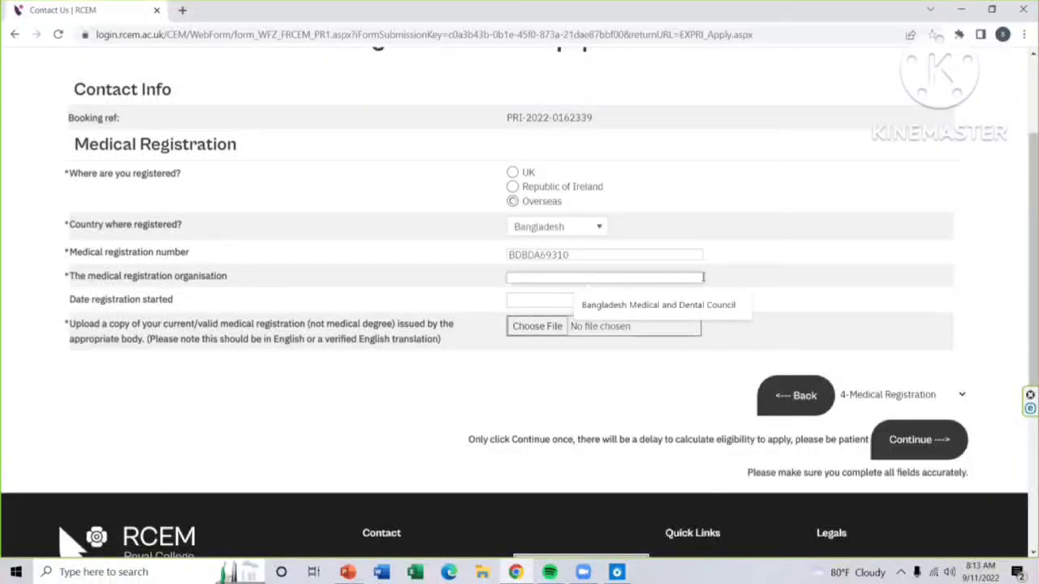
pyautogui.click(849, 288)
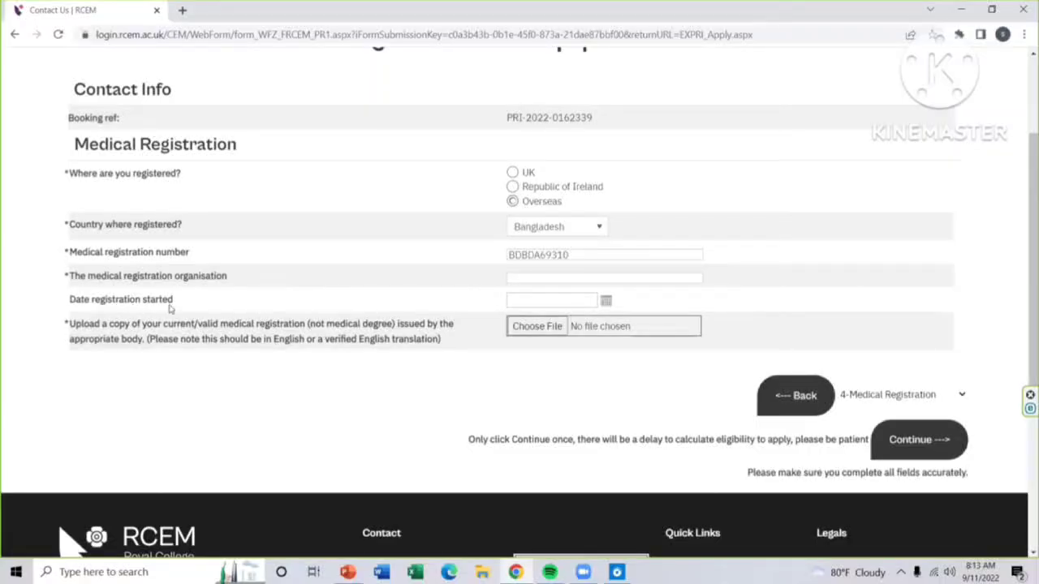
pyautogui.click(571, 303)
pyautogui.click(583, 301)
pyautogui.click(347, 318)
pyautogui.click(959, 396)
pyautogui.click(901, 452)
pyautogui.scroll(3, 763, 408)
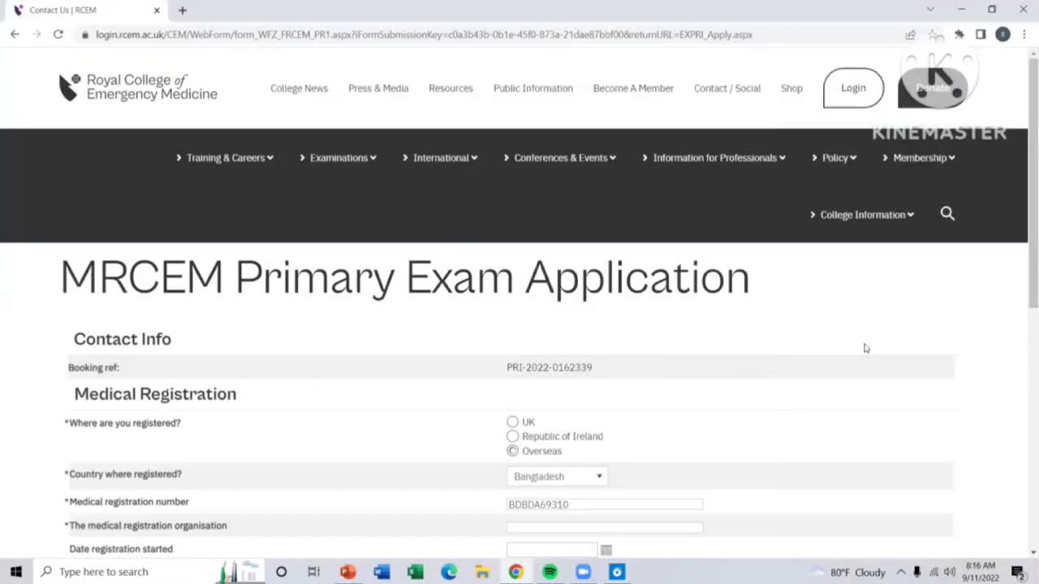
pyautogui.scroll(-1, 868, 350)
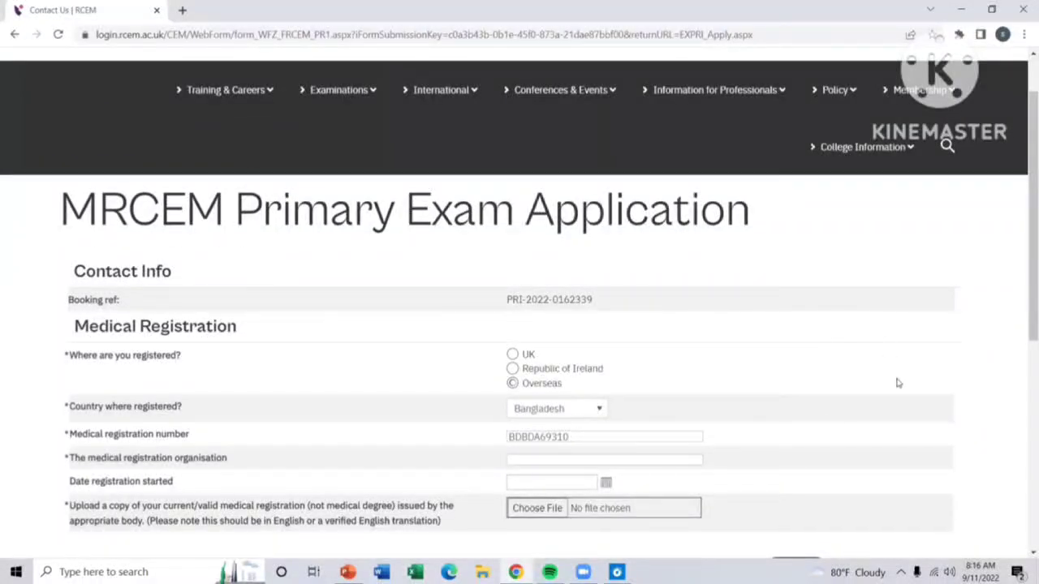
pyautogui.click(583, 573)
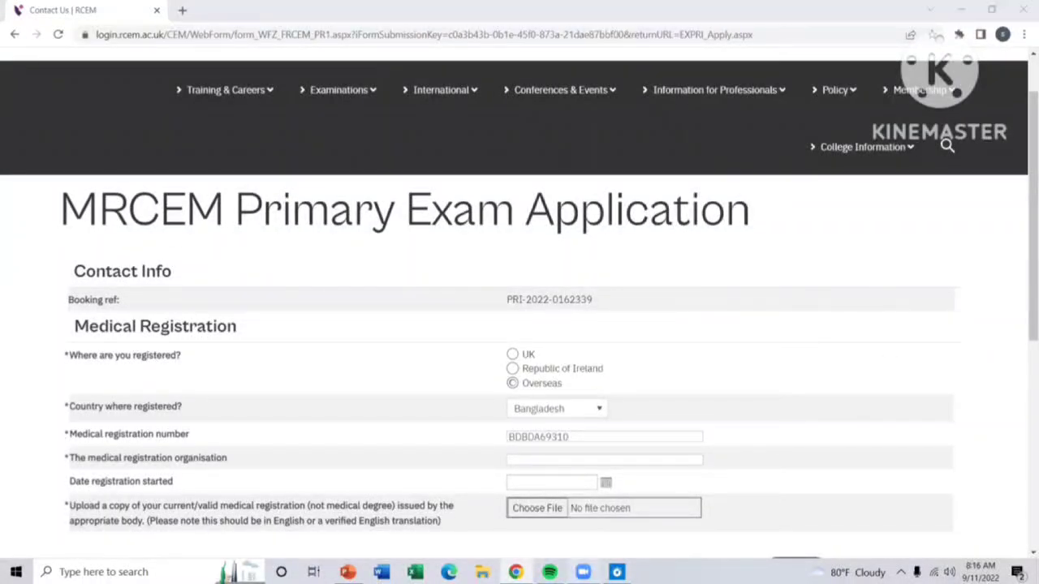